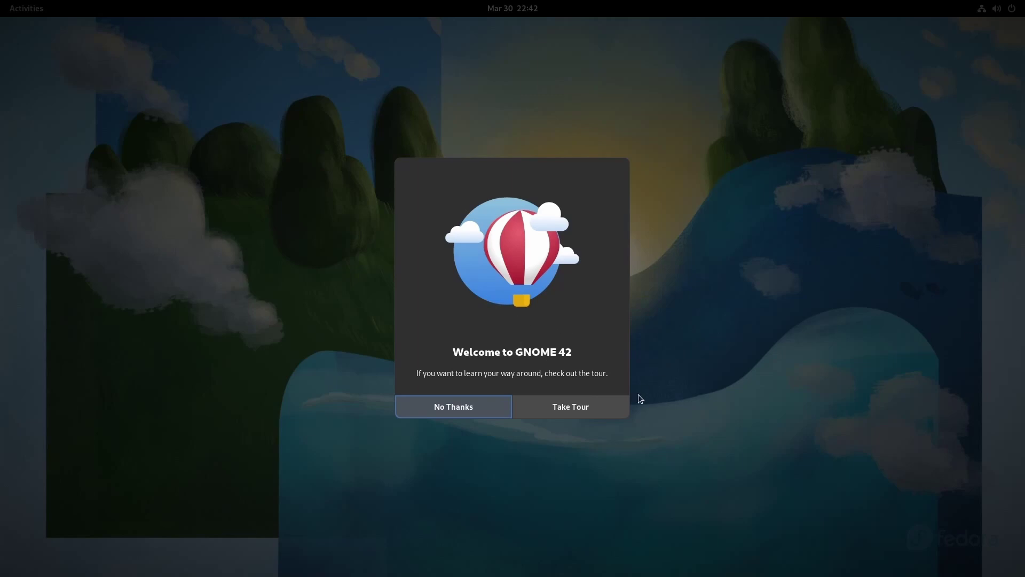
Go through and close the GNOME 42 welcome tour, then dismiss the software updates notification
left_click(562, 405)
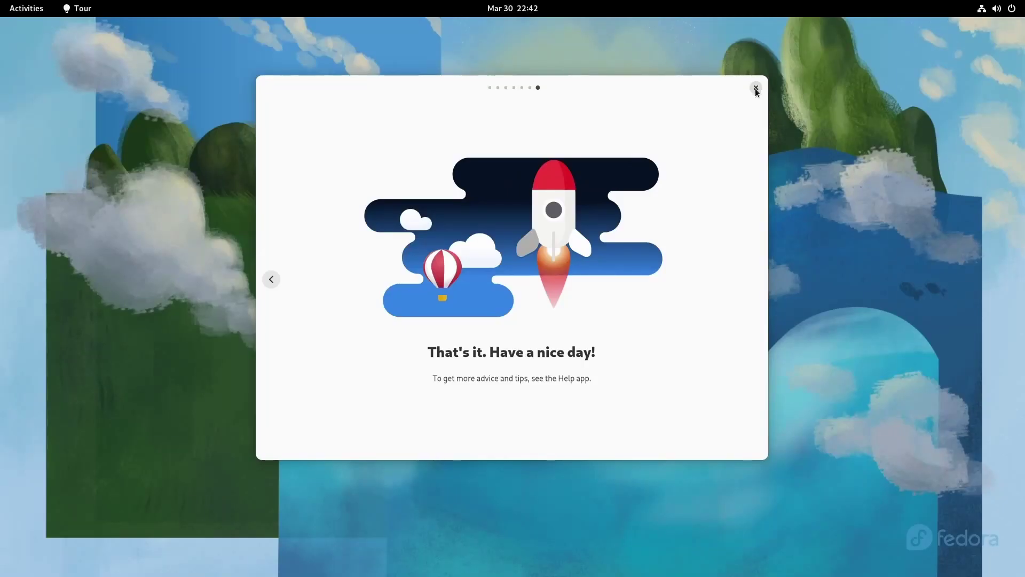
left_click(756, 89)
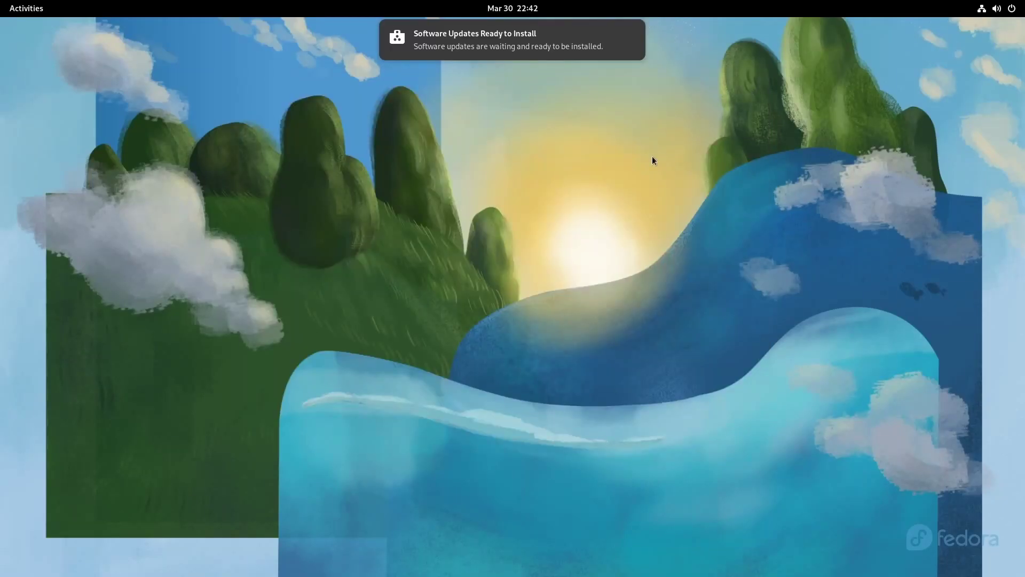
left_click(629, 28)
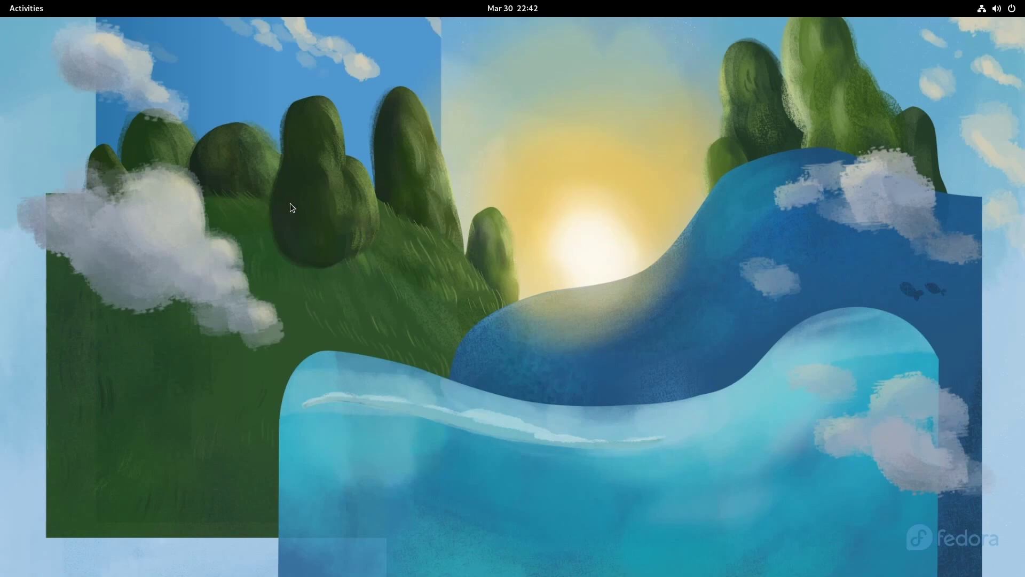
Toggle the Activities overview on and off, then right-click the empty desktop
left_click(26, 8)
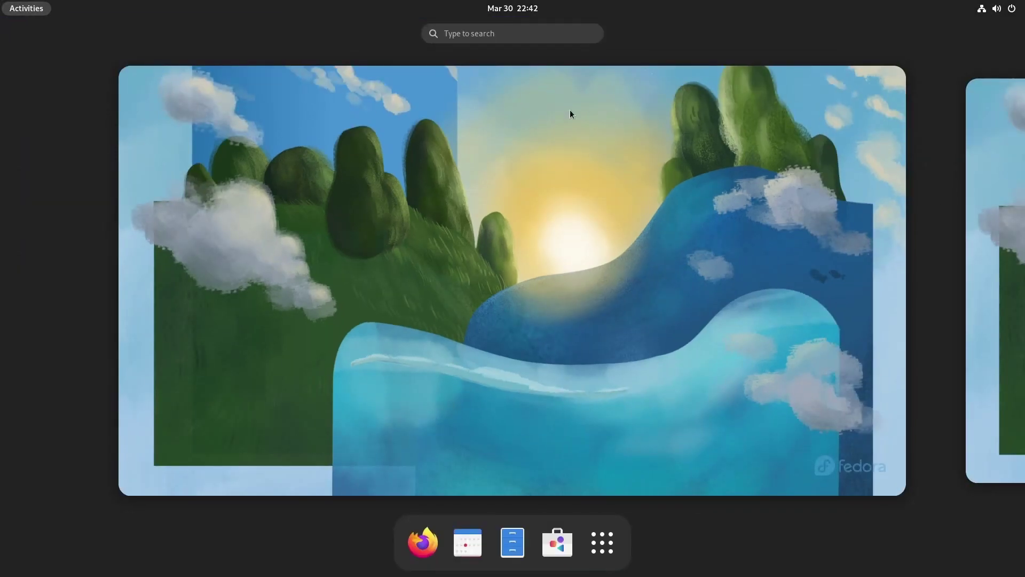
left_click(570, 110)
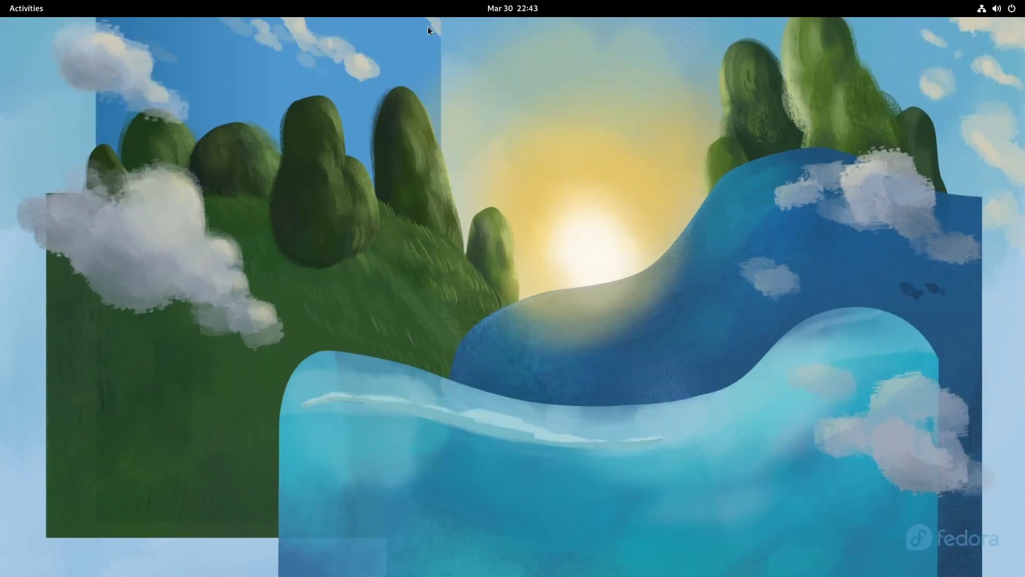
right_click(530, 309)
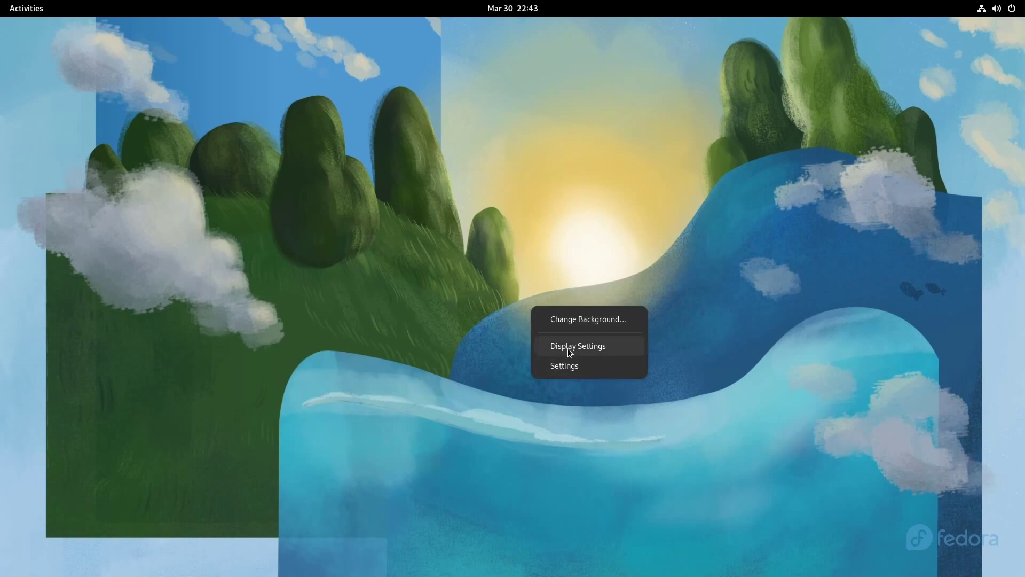
Switch the Appearance style from Light to Dark in Settings, then close Settings
left_click(566, 363)
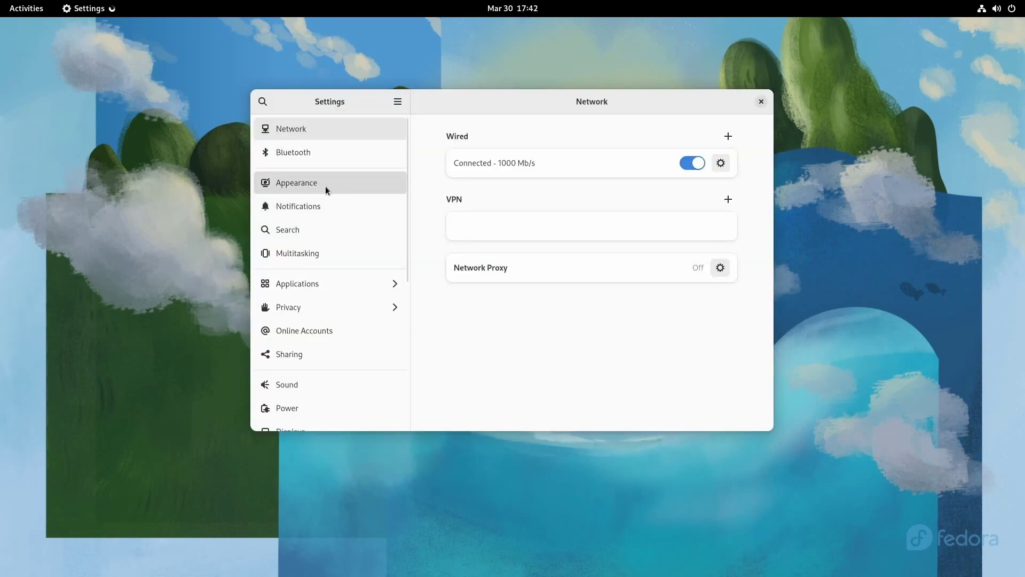
left_click(330, 187)
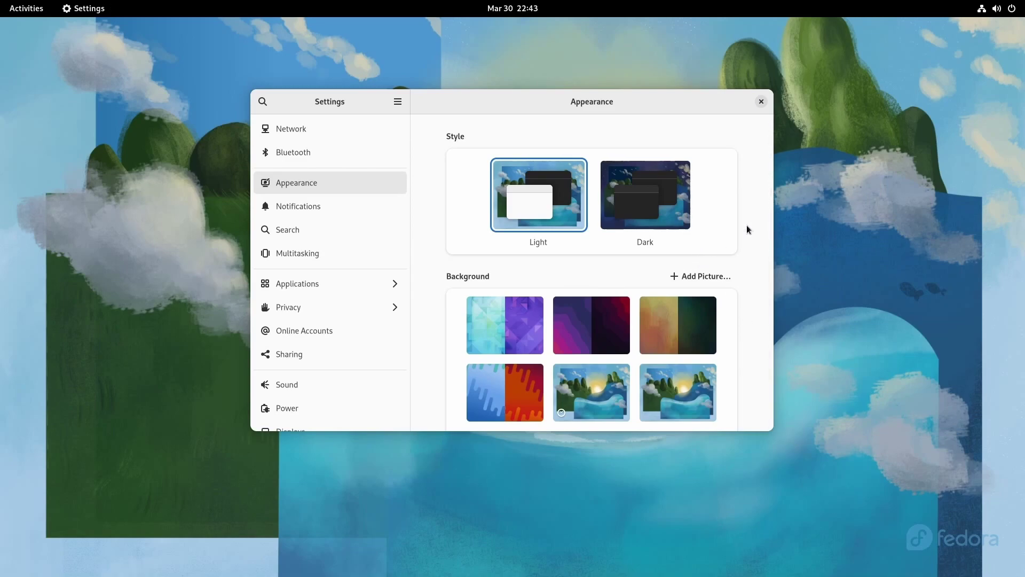
left_click(647, 201)
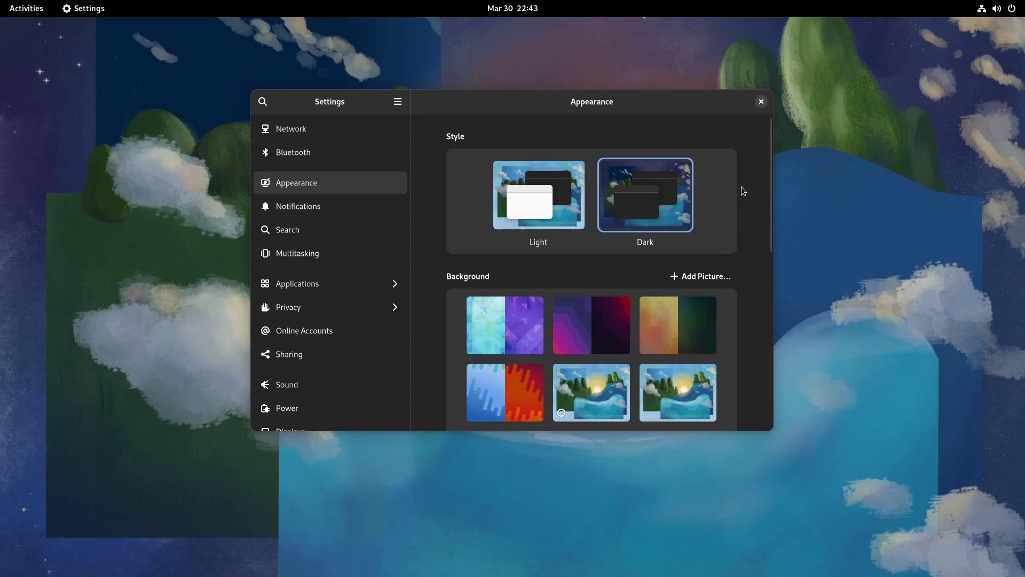
scroll(741, 191, "down", 1)
scroll(735, 214, "up", 1)
left_click(761, 101)
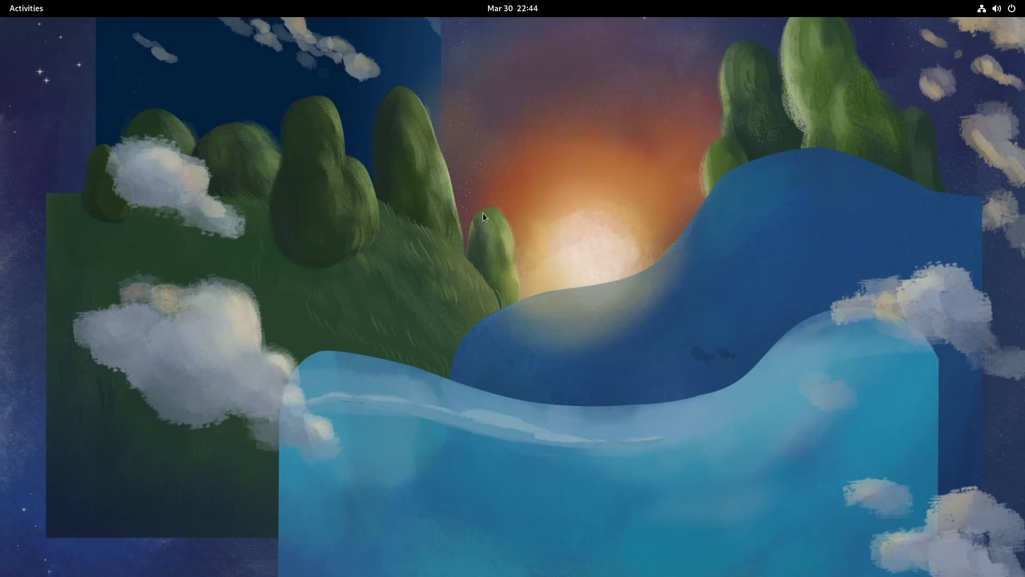
Launch Firefox from the dash and bring its window to the front
left_click(28, 9)
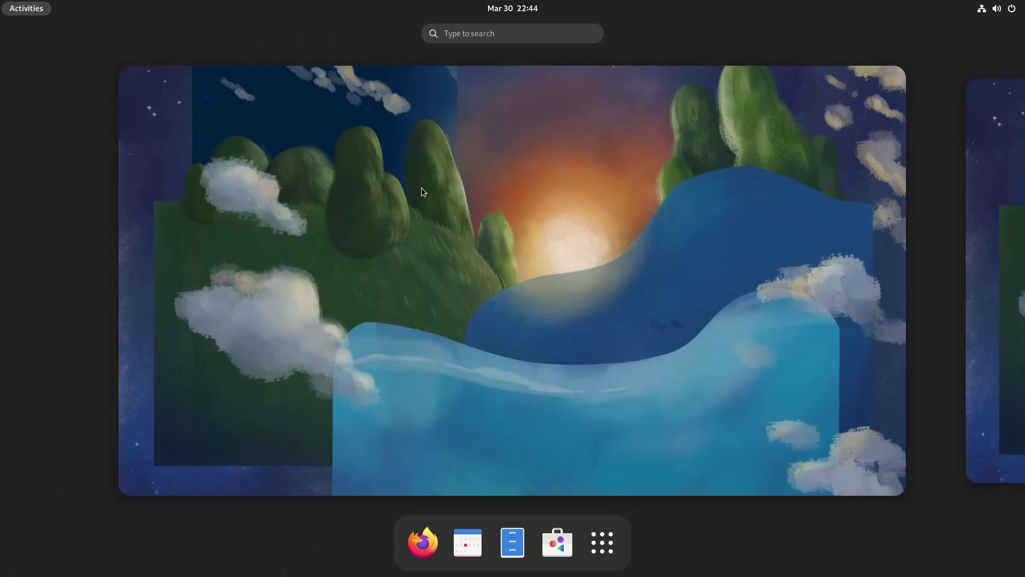
scroll(424, 182, "down", 1)
scroll(408, 184, "up", 1)
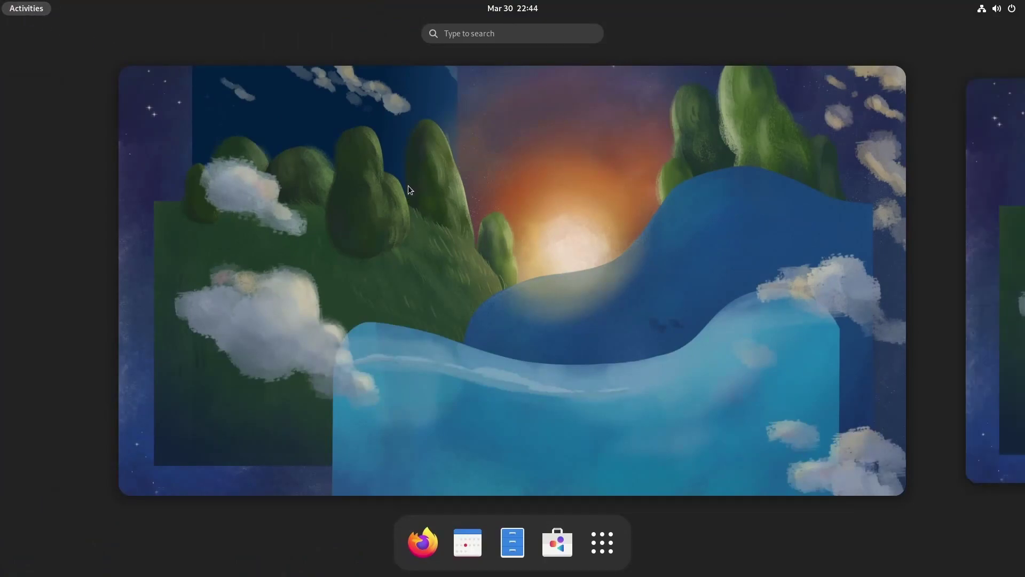
left_click(422, 542)
left_click(28, 9)
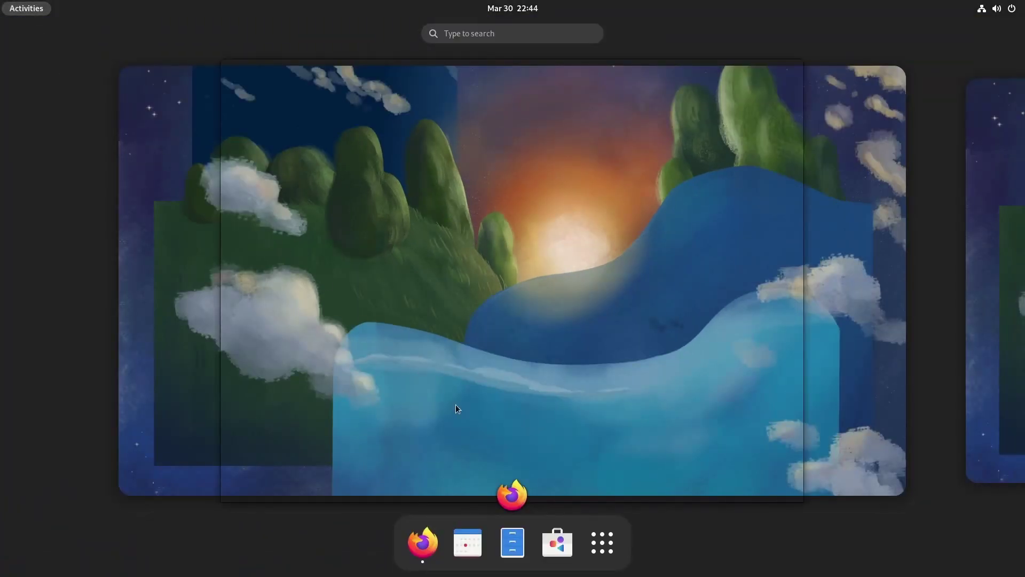
left_click(510, 489)
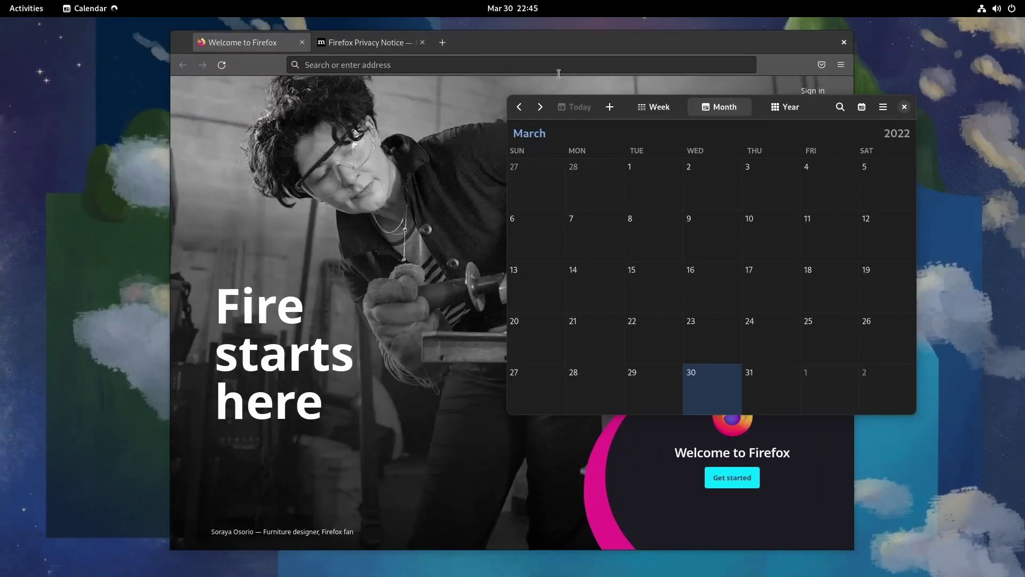
Move Firefox to the right-hand workspace and Calendar off the first workspace
left_click(44, 7)
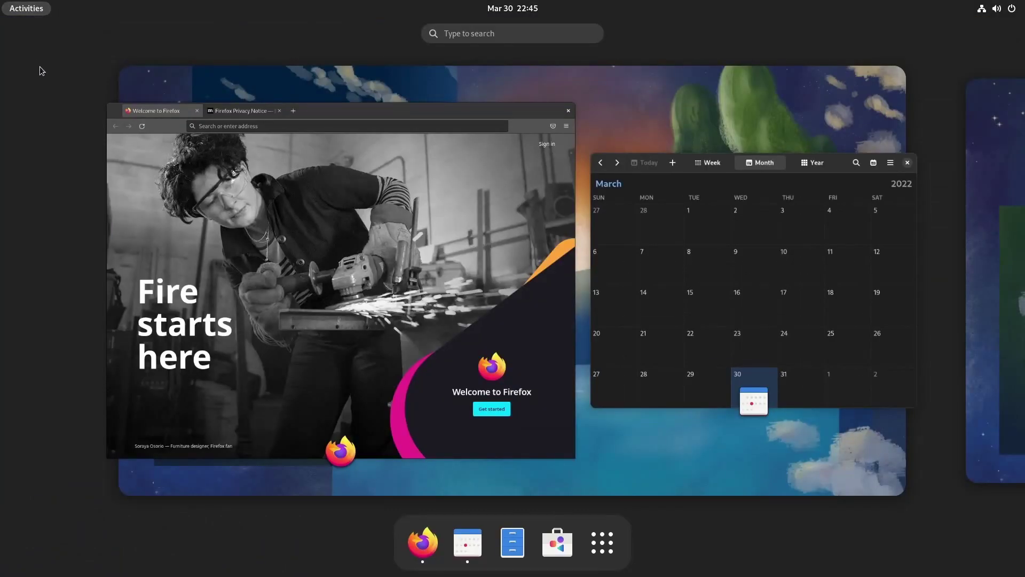
mouse_move(379, 278)
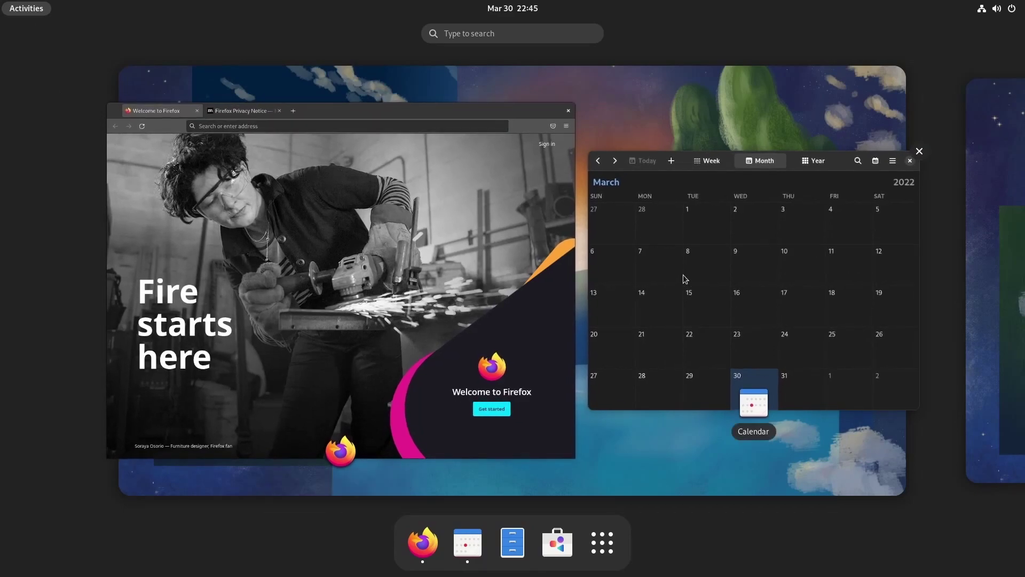
left_click_drag(376, 278, 924, 291)
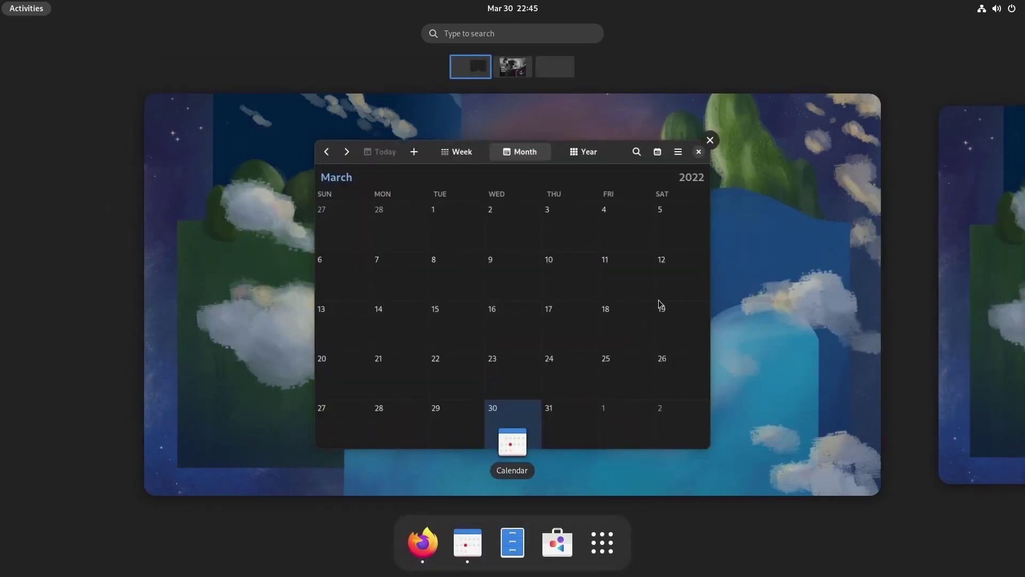
left_click_drag(590, 292, 470, 67)
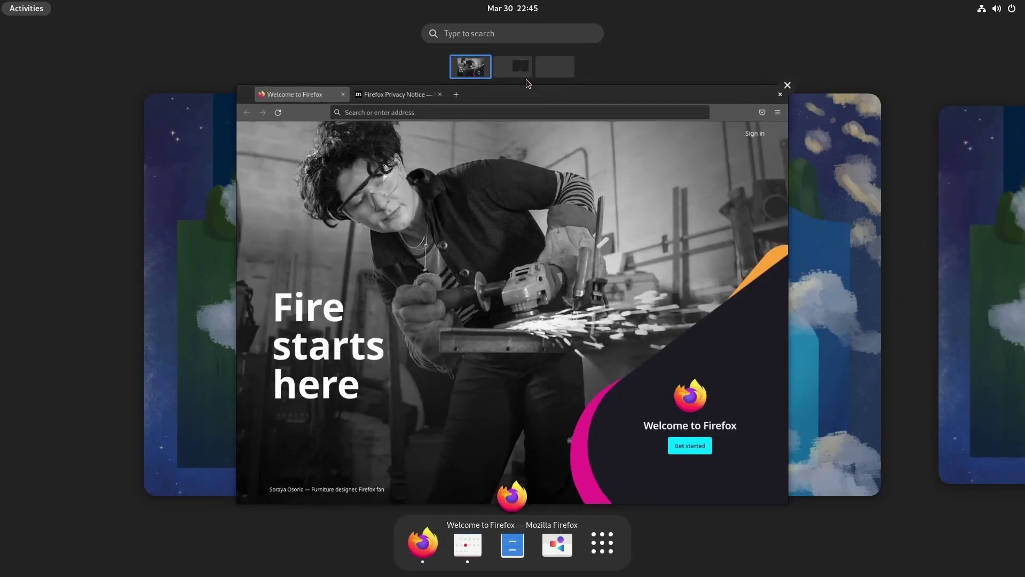
Cycle through the workspaces, move Calendar to the third workspace, and put Firefox alongside it
left_click(517, 68)
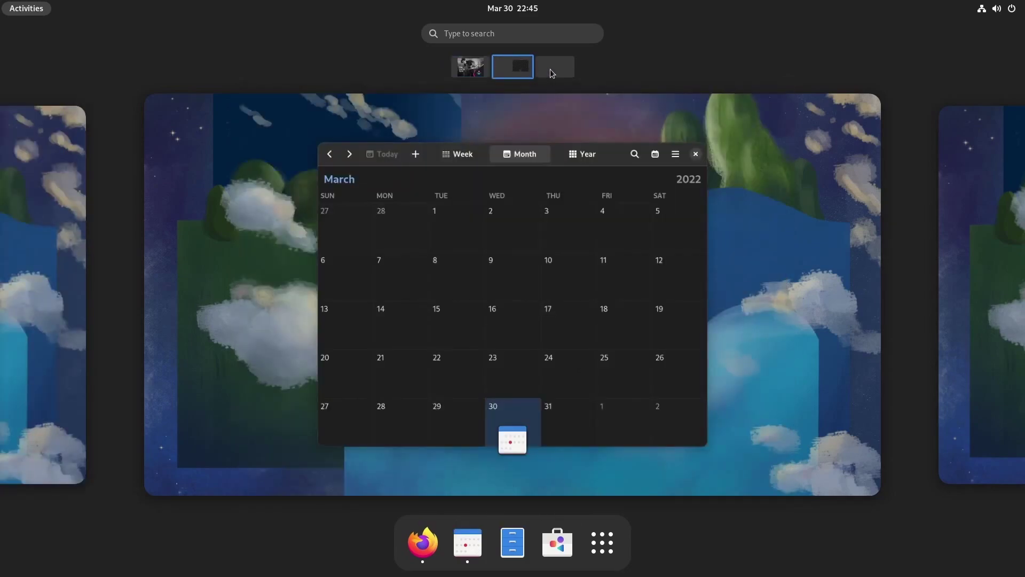
left_click(552, 68)
left_click(482, 71)
left_click(513, 69)
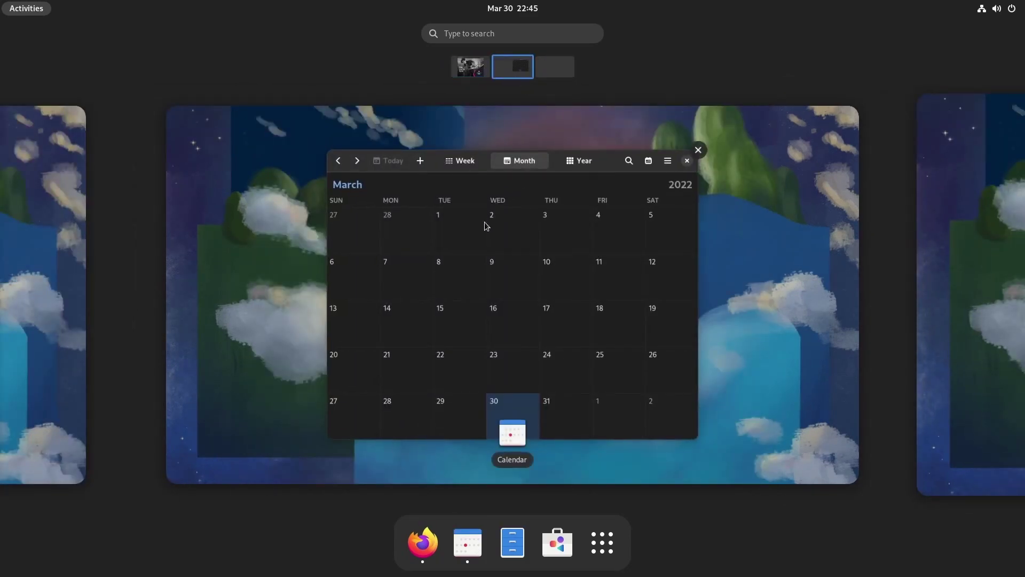
left_click_drag(517, 66, 553, 80)
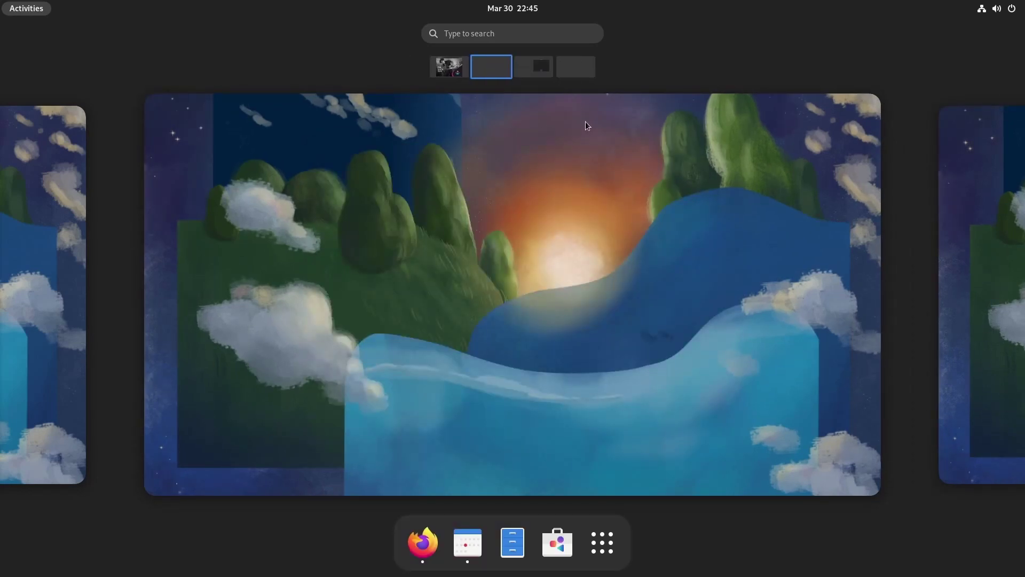
left_click_drag(449, 67, 511, 72)
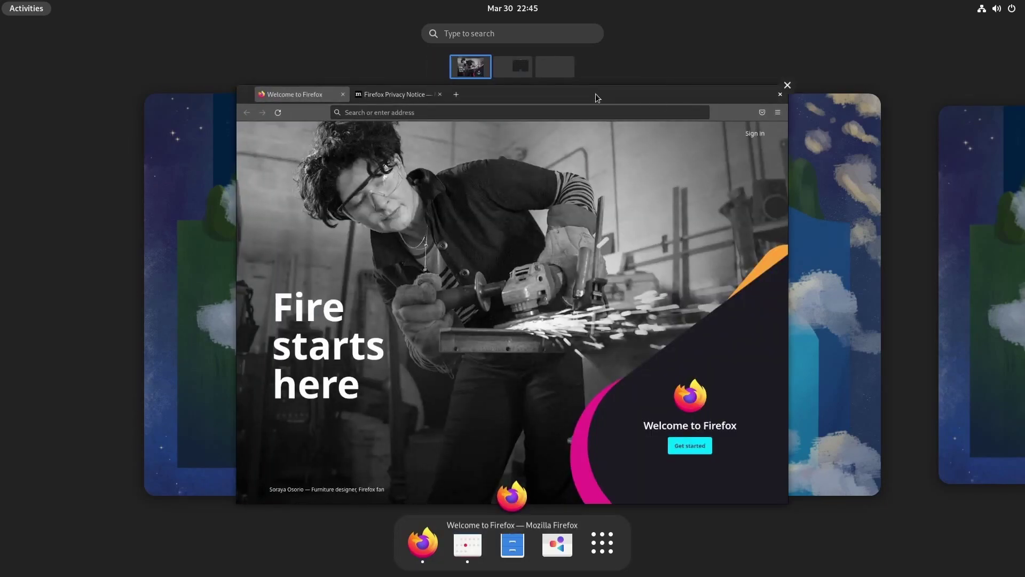
left_click_drag(594, 94, 518, 68)
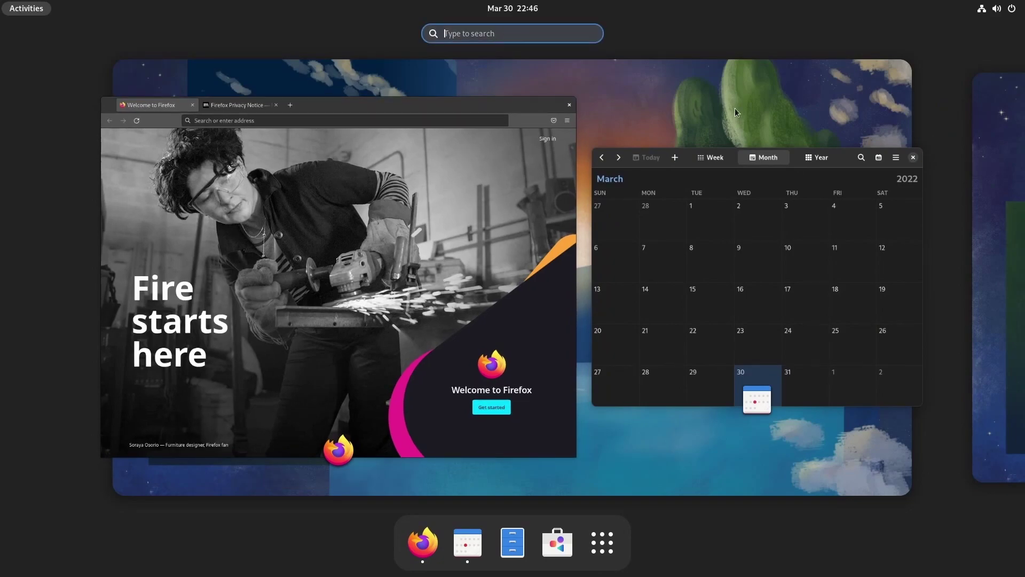
type("settings")
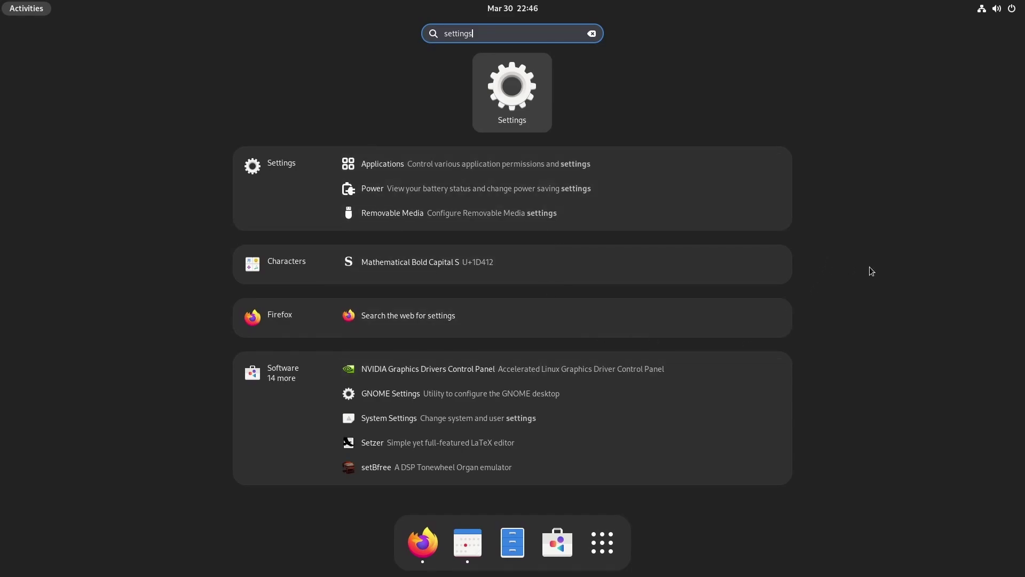
key("Escape")
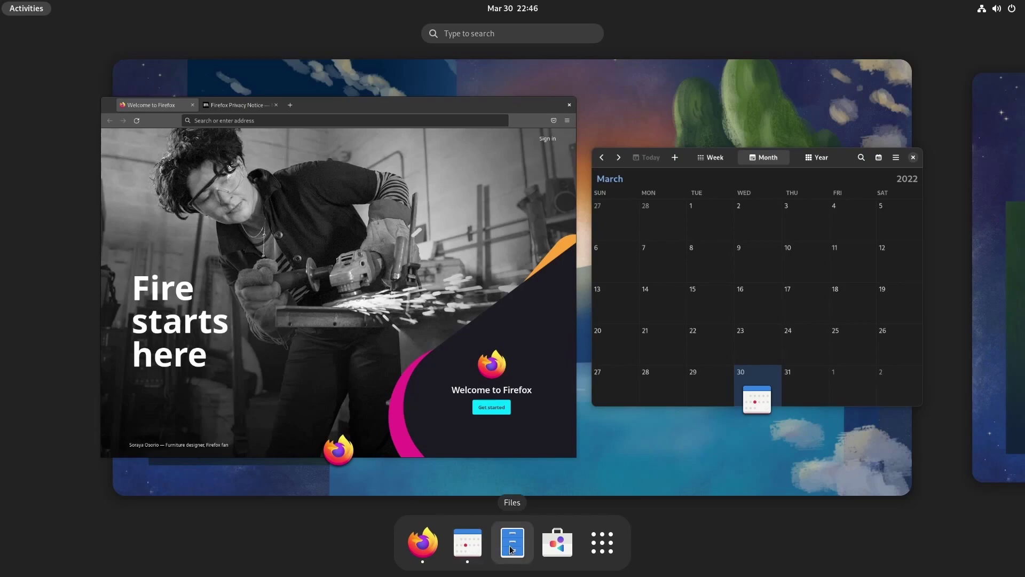
Open GNOME Software, centre its window and enlarge it
left_click(557, 550)
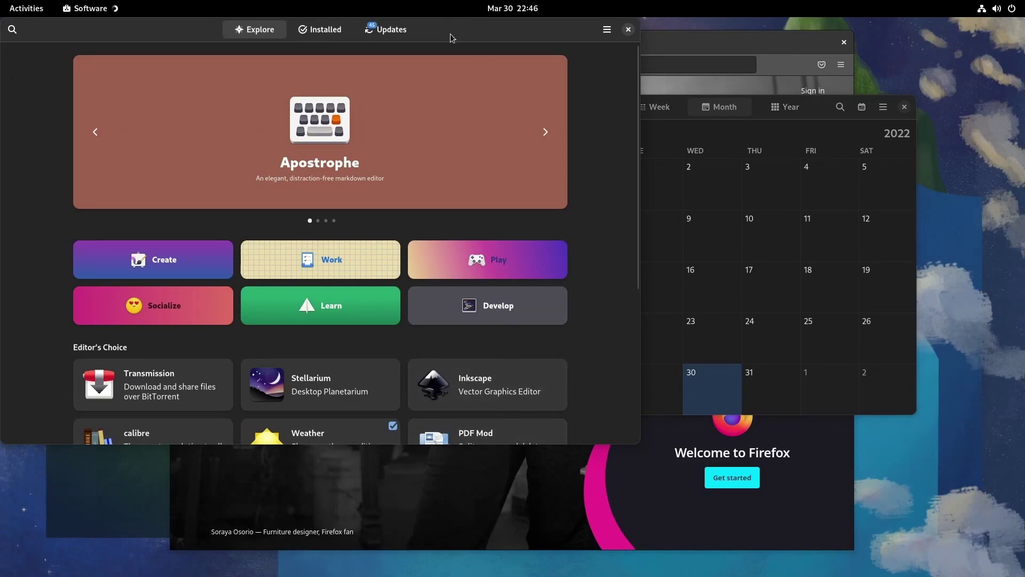
left_click_drag(450, 34, 637, 55)
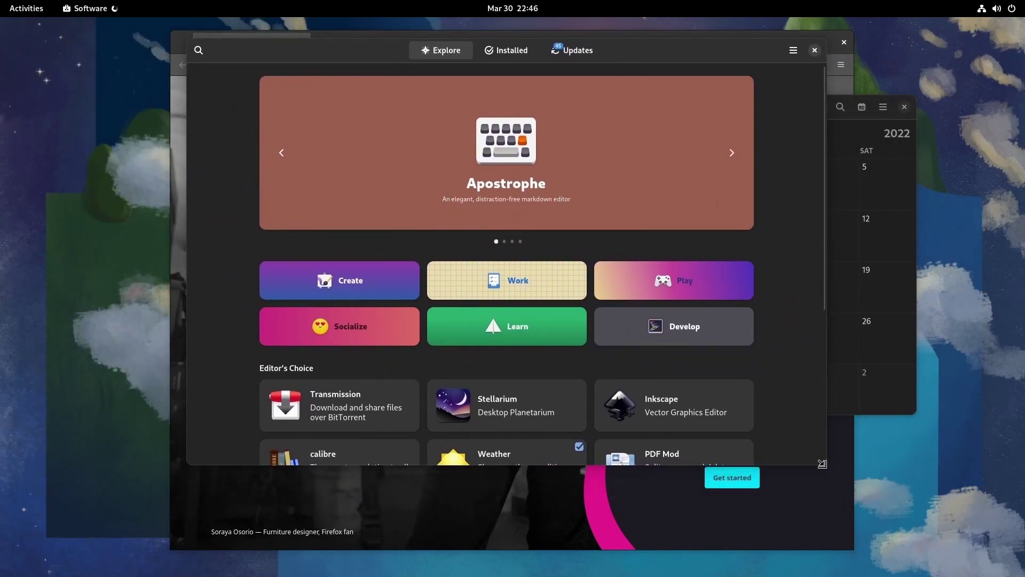
left_click_drag(828, 467, 855, 543)
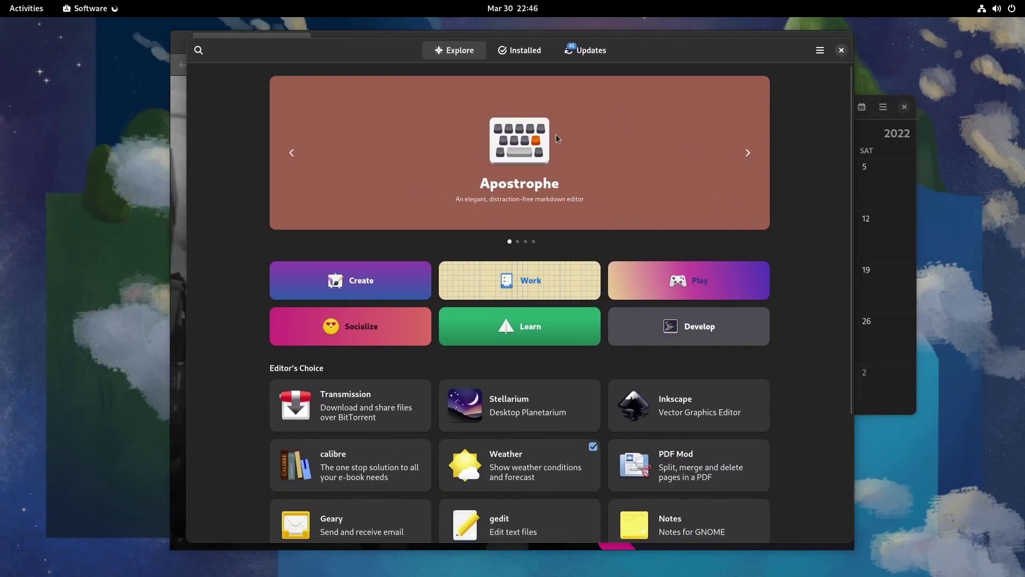
Close Software, Firefox and Calendar, then show the empty workspace in the overview
left_click(837, 51)
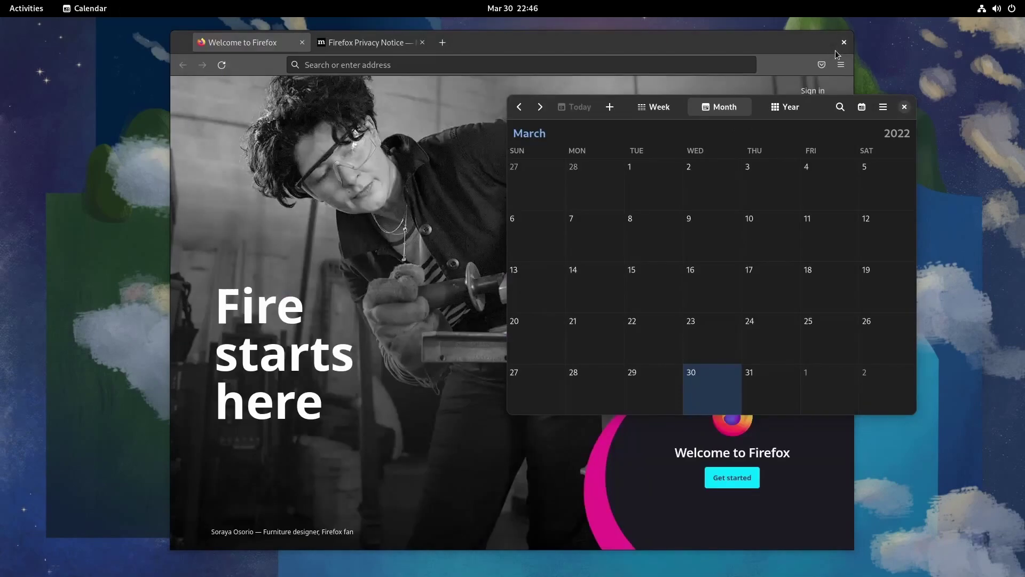
left_click(843, 42)
left_click(904, 107)
left_click(42, 13)
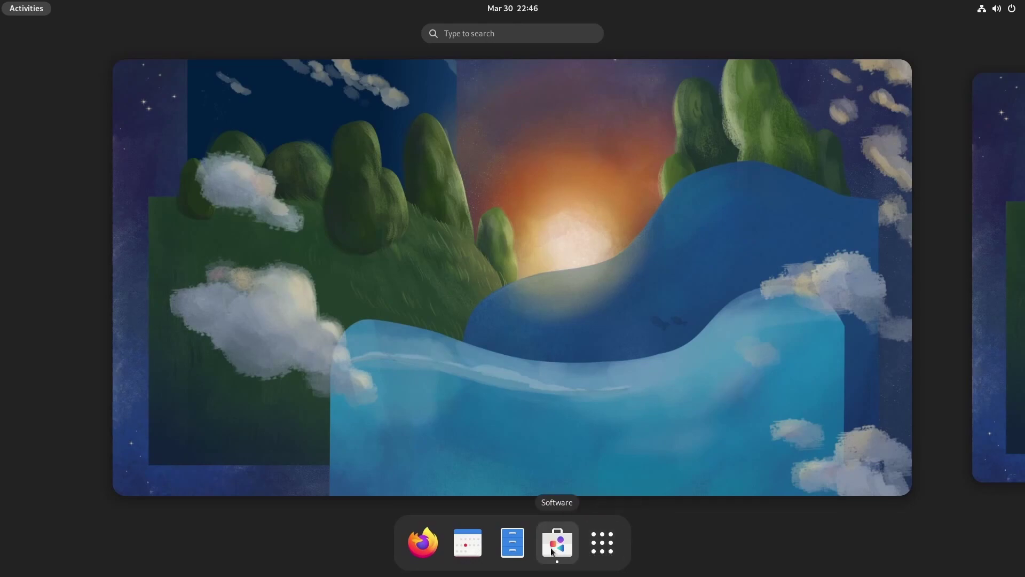
From the app grid, drag Clocks and Maps onto the first workspace and Photos onto the second
left_click(603, 542)
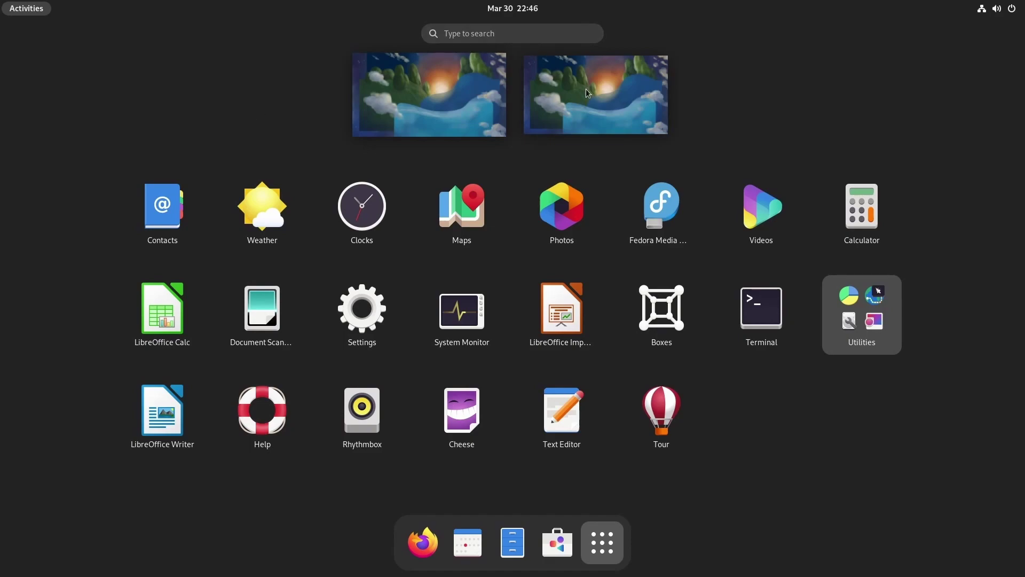
left_click_drag(362, 206, 424, 137)
left_click_drag(462, 205, 468, 90)
left_click_drag(562, 206, 594, 99)
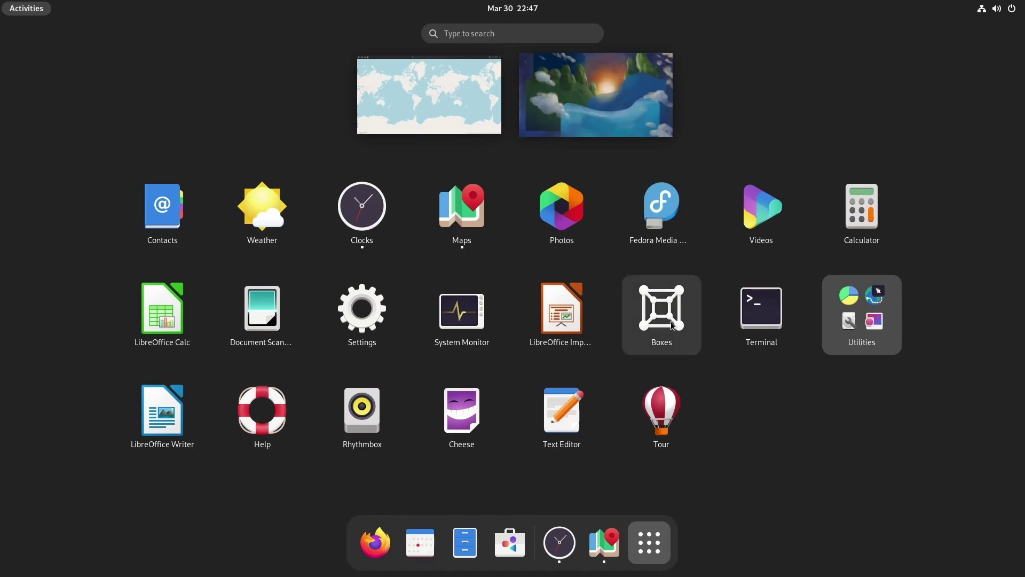
Launch Boxes, page through the Welcome Tutorial to Drag and Drop, and dismiss it
left_click(696, 355)
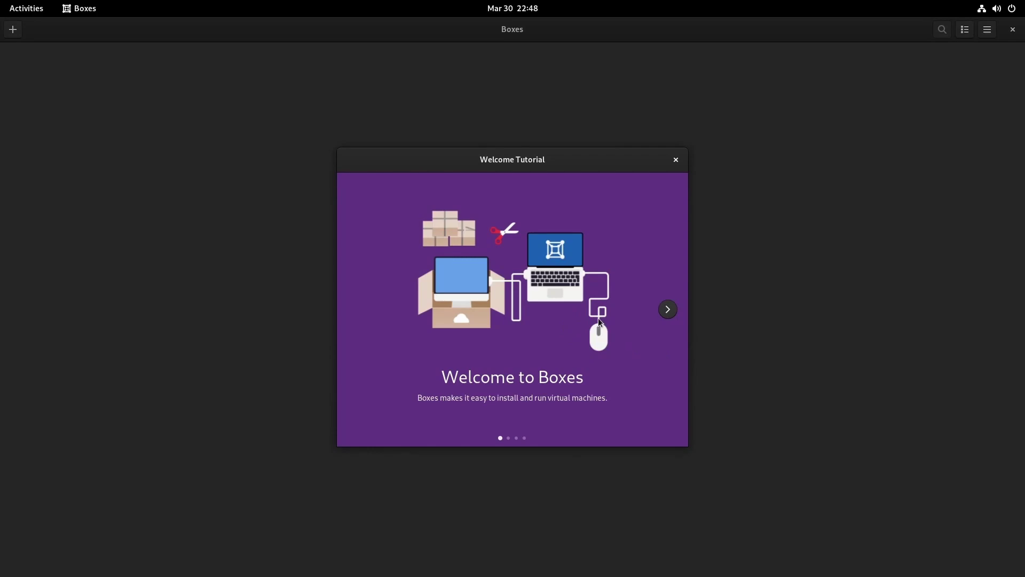
left_click(669, 311)
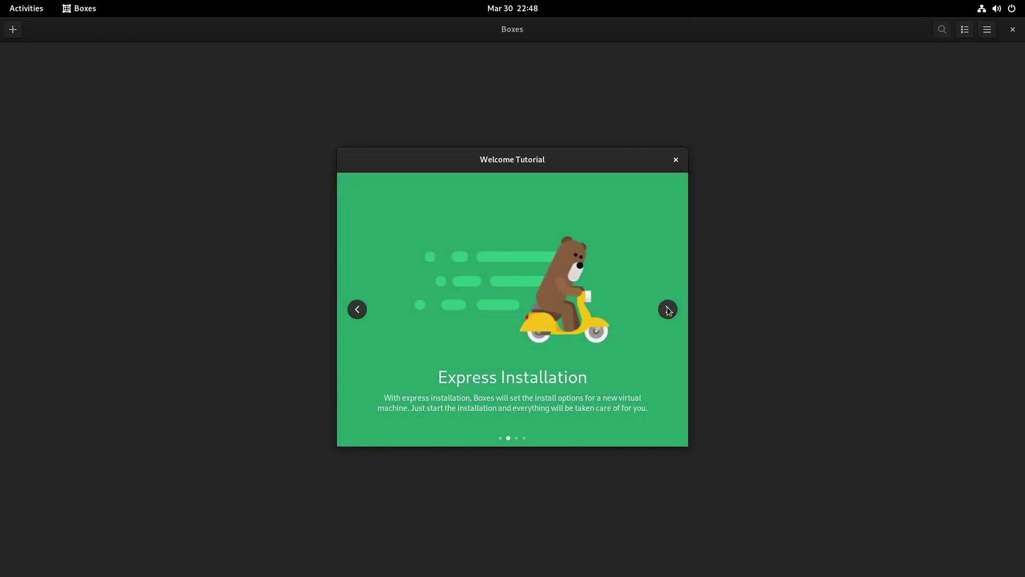
left_click(668, 311)
left_click(668, 311)
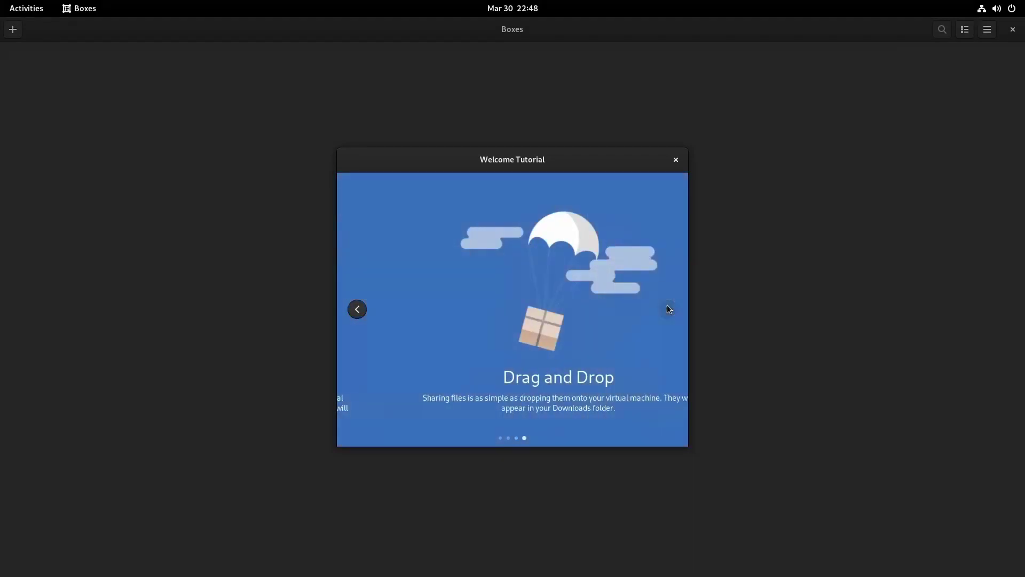
left_click(675, 160)
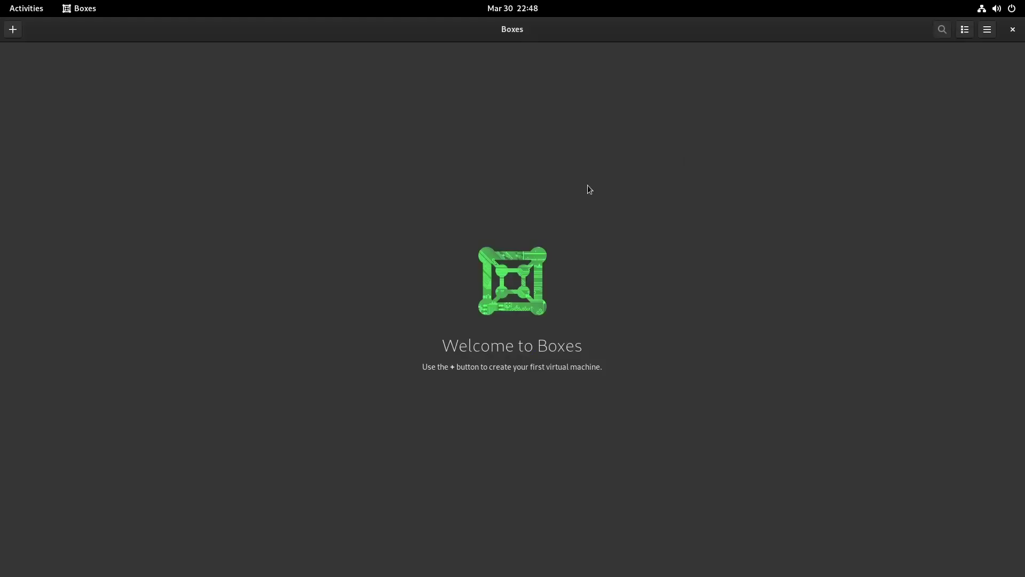
Start a new virtual machine, cancel it, and quit Boxes
left_click(14, 30)
left_click(355, 147)
left_click(1012, 30)
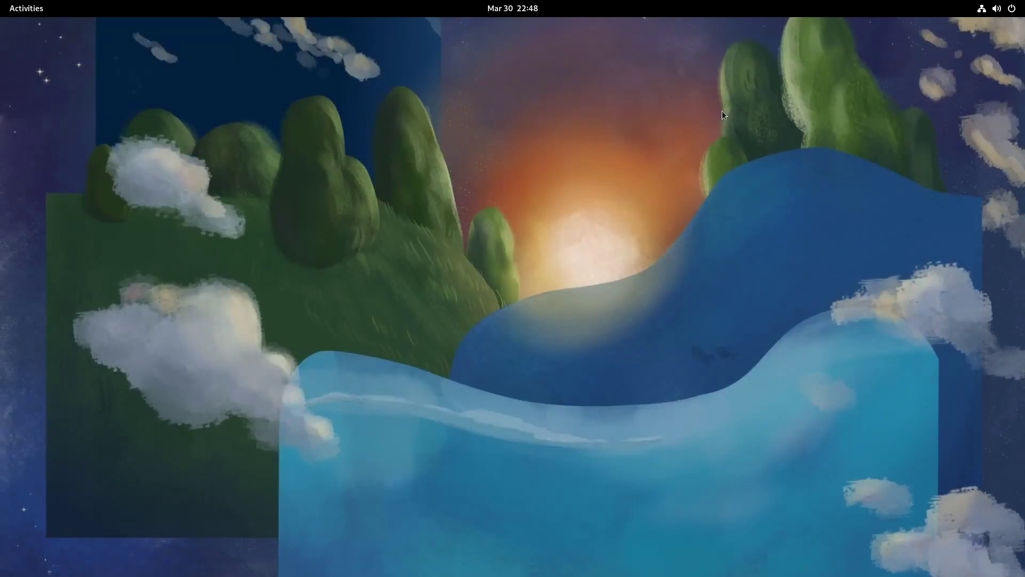
Toggle Do Not Disturb on and off in the calendar panel, then open the system menu
left_click(513, 9)
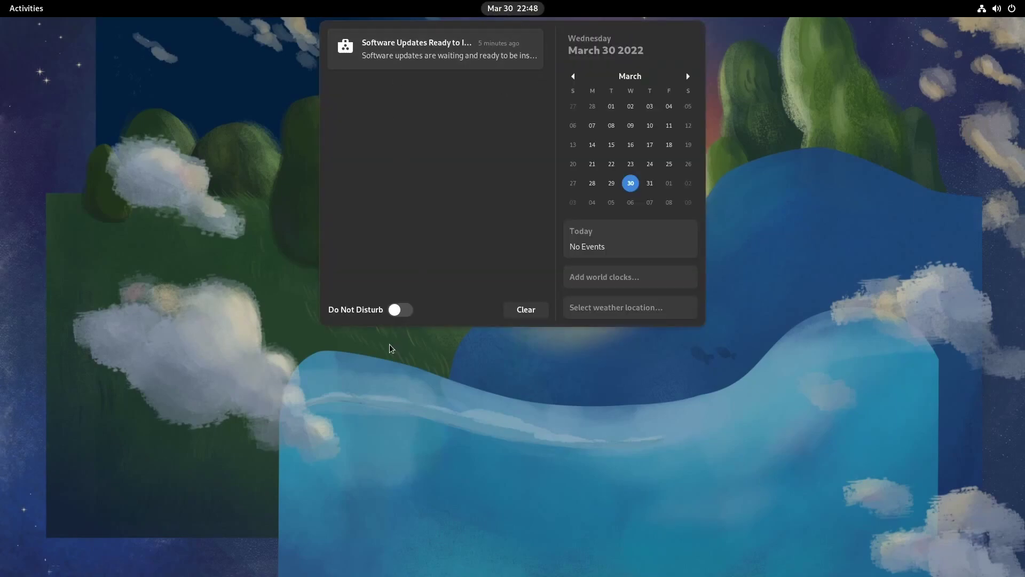
left_click(397, 310)
left_click(398, 311)
left_click(799, 160)
left_click(989, 9)
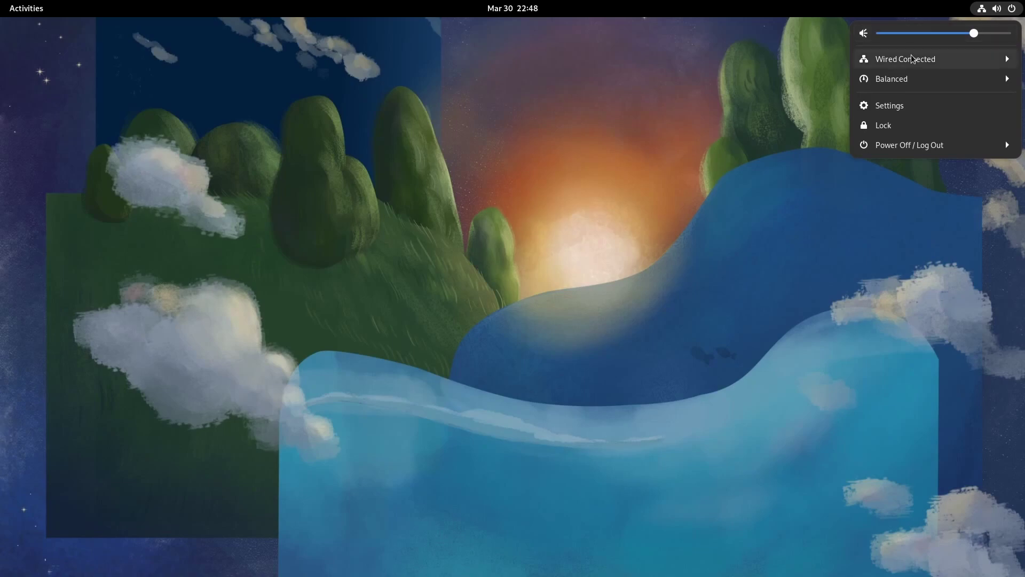
Expand and collapse the Balanced power modes, expand Power Off / Log Out, then dismiss the menu
left_click(922, 80)
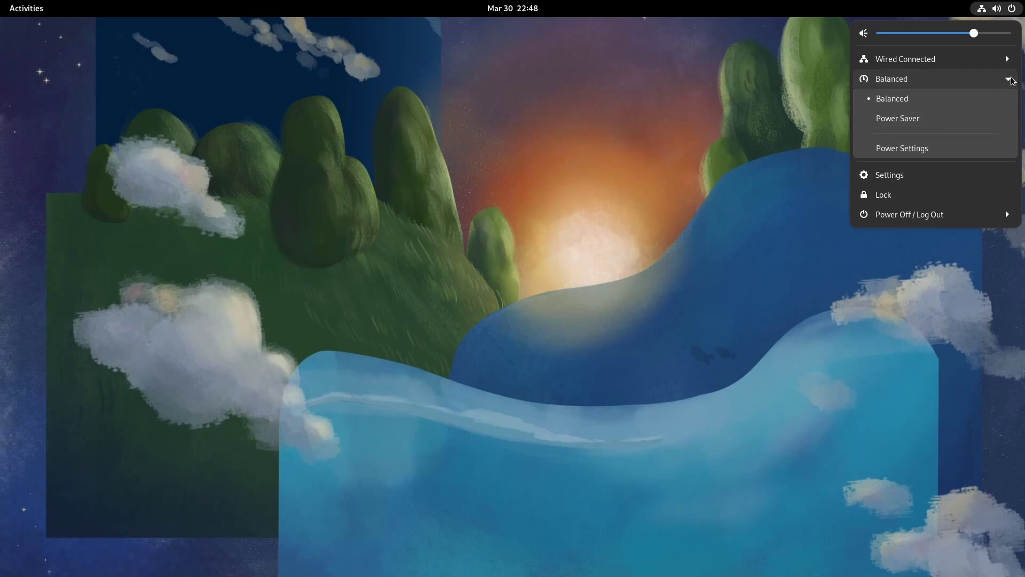
left_click(880, 100)
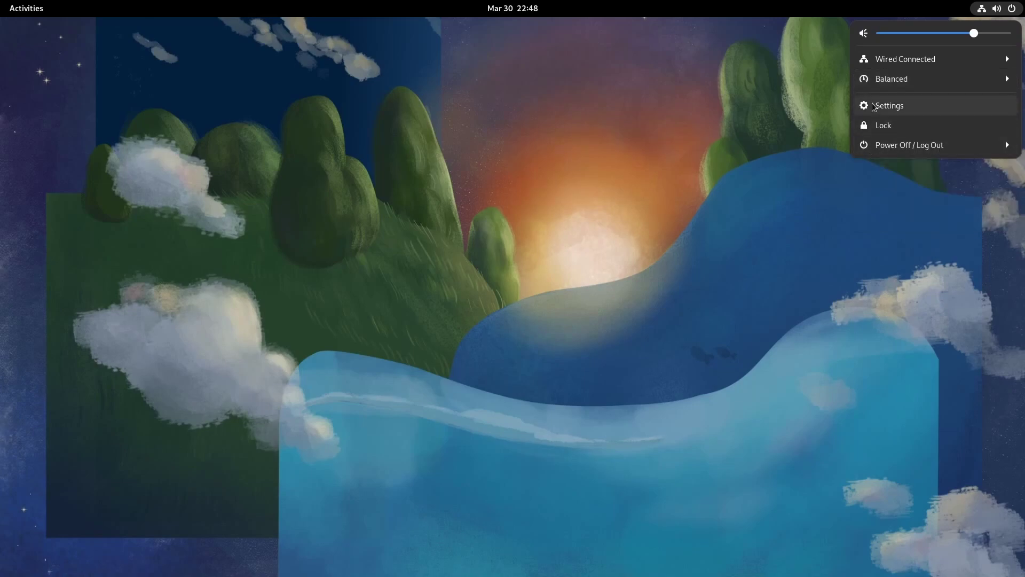
left_click(944, 149)
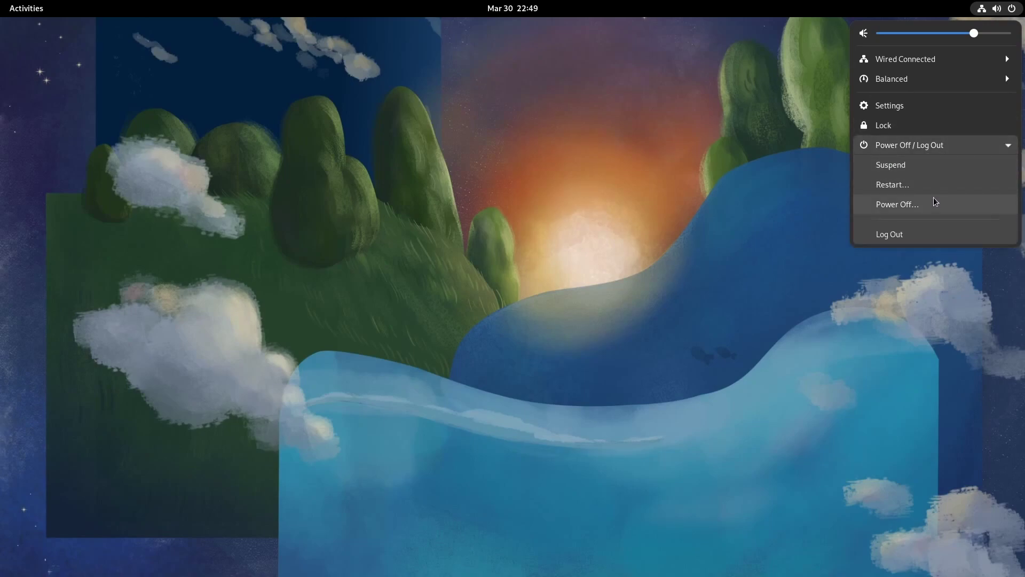
left_click(592, 176)
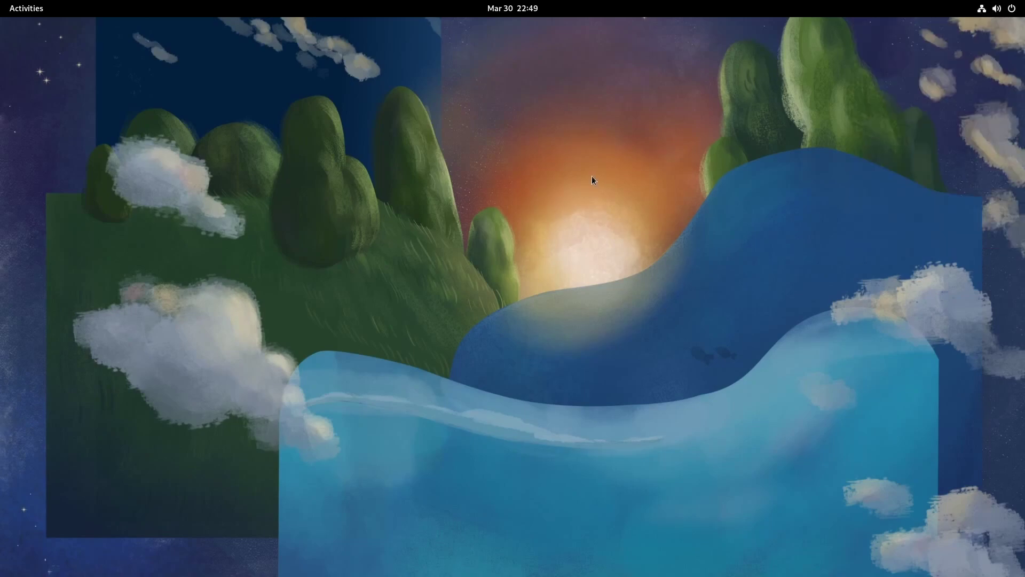
right_click(592, 176)
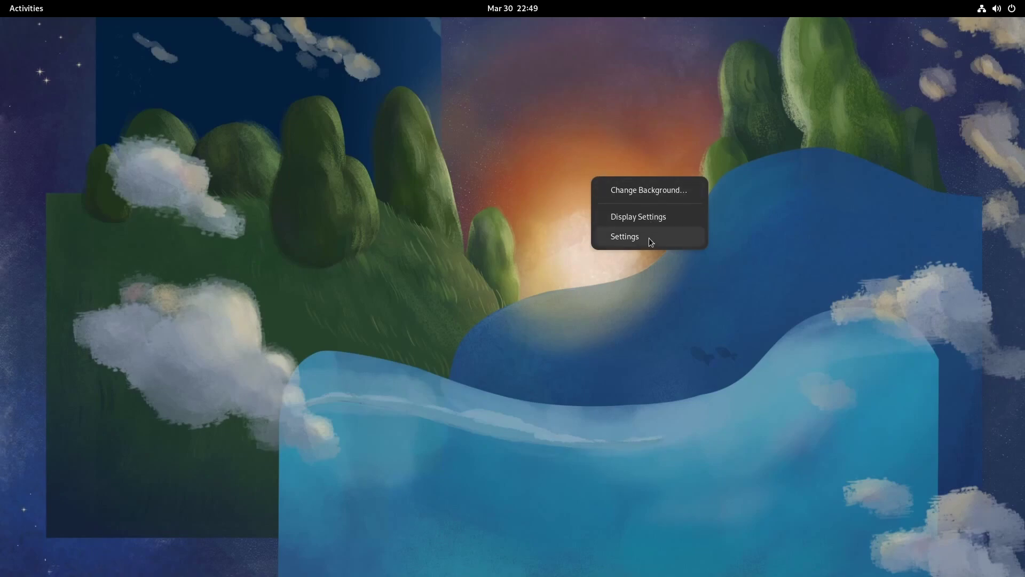
left_click(438, 219)
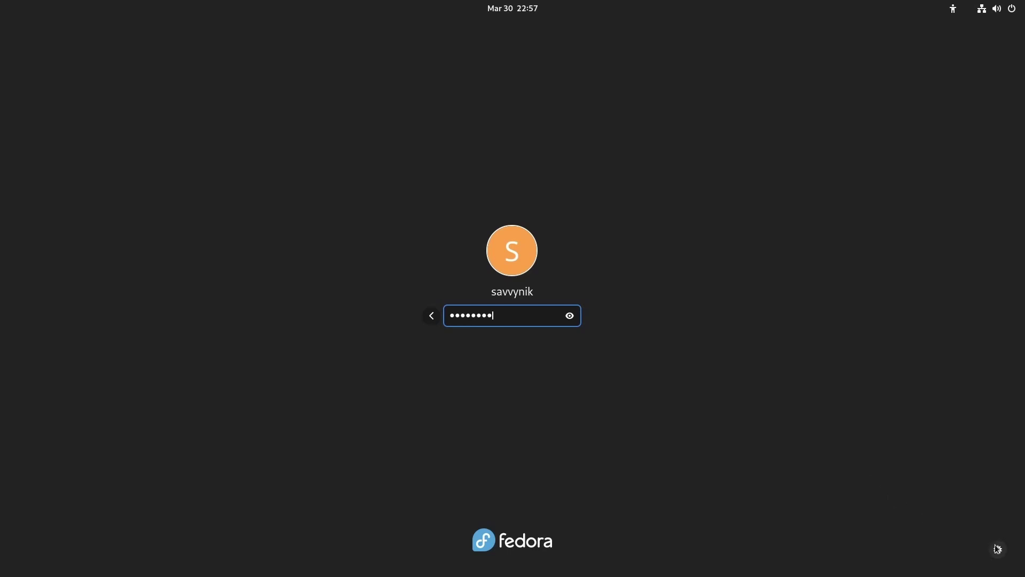
Check the GNOME, GNOME Classic and Xorg sessions, keep GNOME, log in, and open Activities
left_click(998, 550)
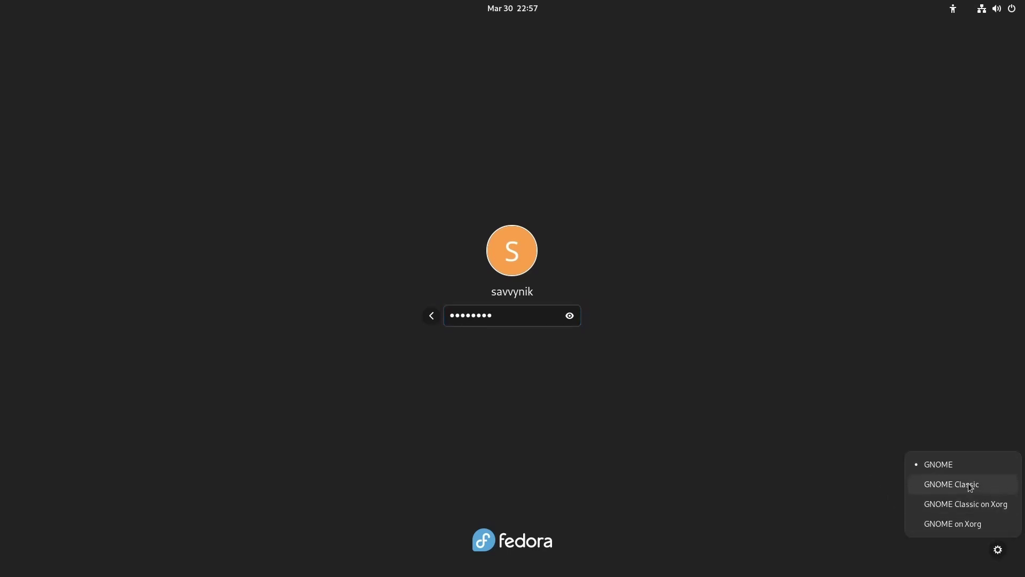
left_click(872, 506)
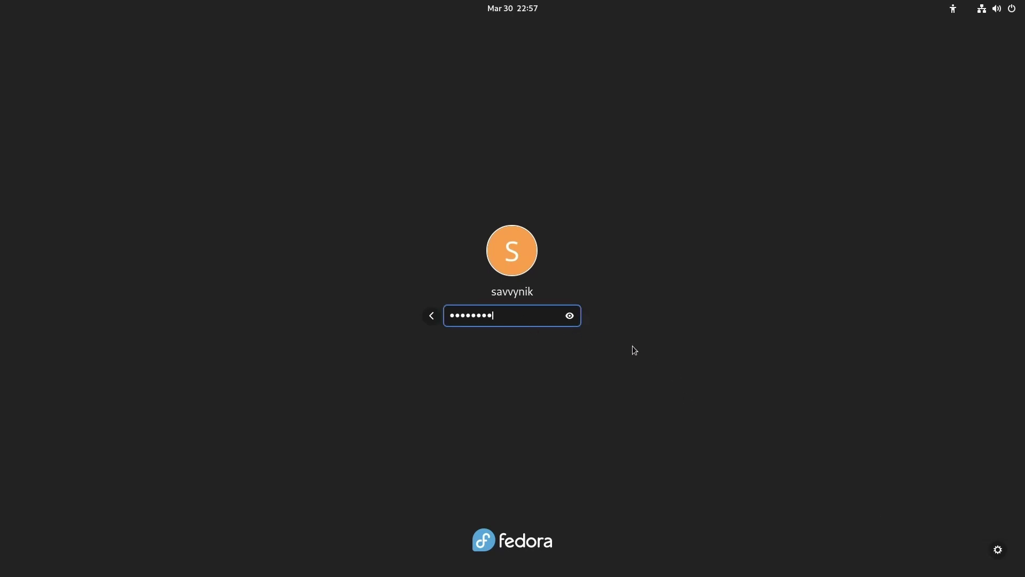
key("Return")
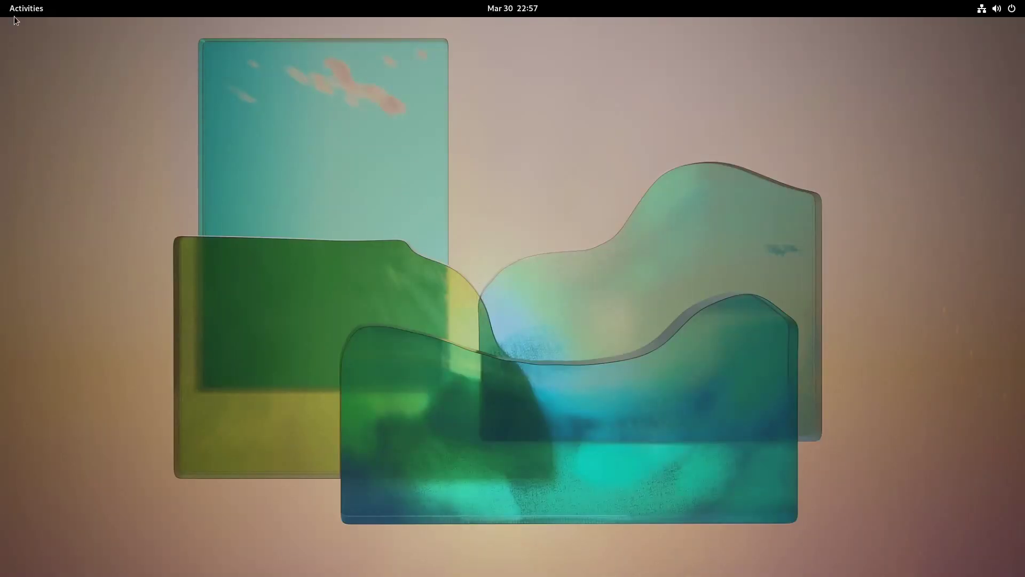
left_click(17, 4)
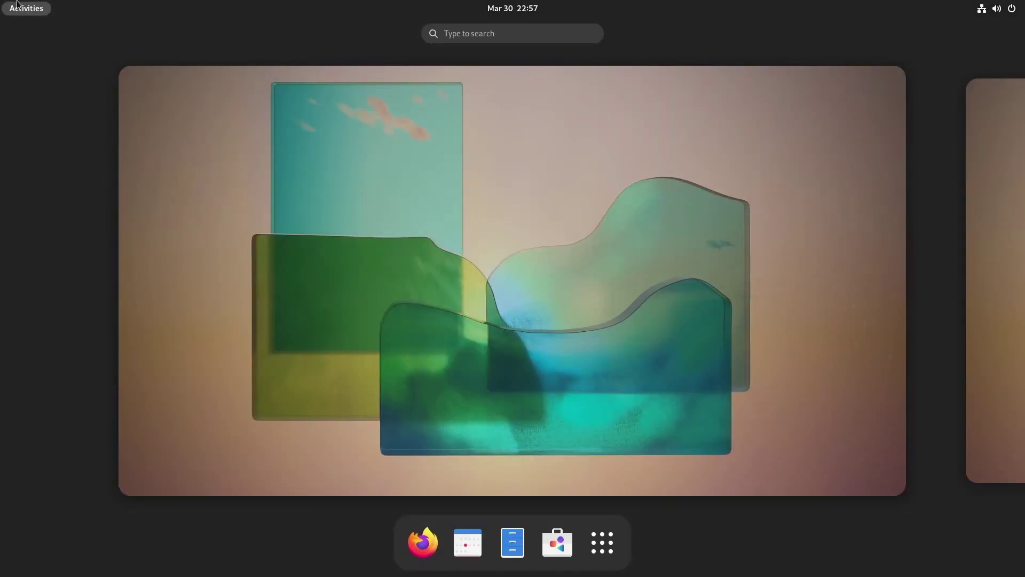
Launch Terminal via search, zoom in the text, and run htop
type("terminal")
key("Return")
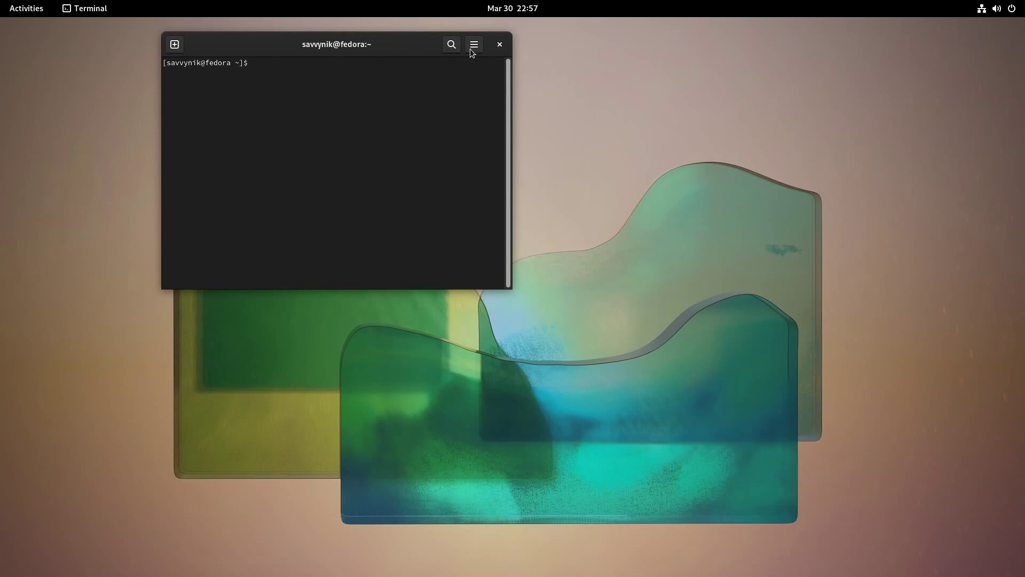
left_click(474, 44)
left_click(484, 77)
type("htop")
key("Return")
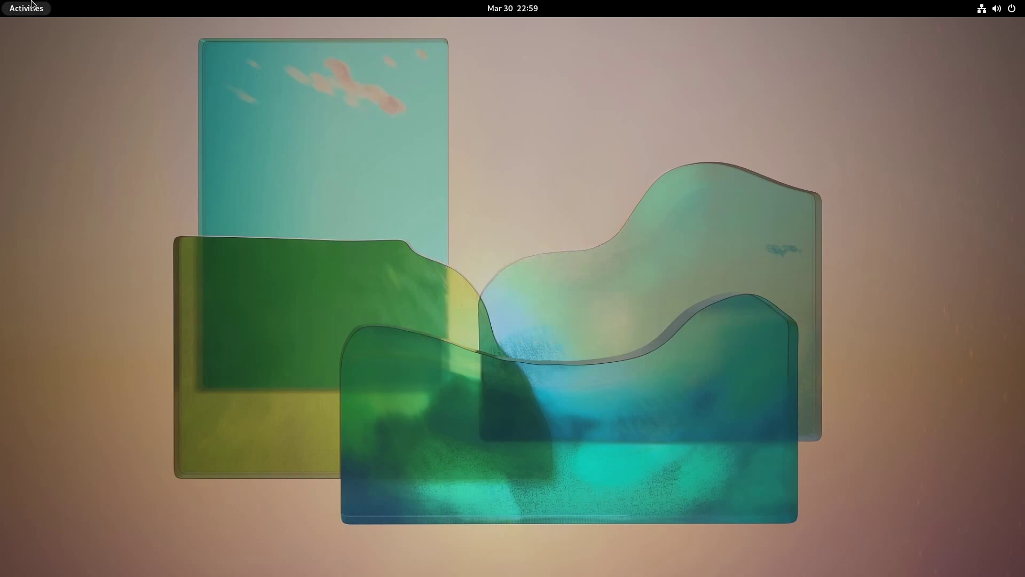
Search 'screen' in Activities and launch Take a Screenshot
left_click(29, 7)
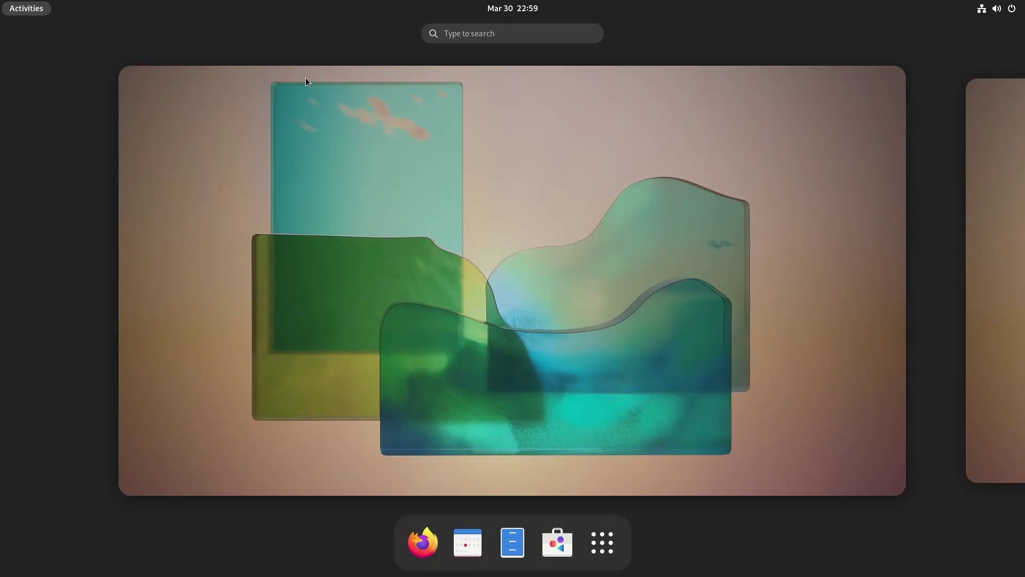
type("screen")
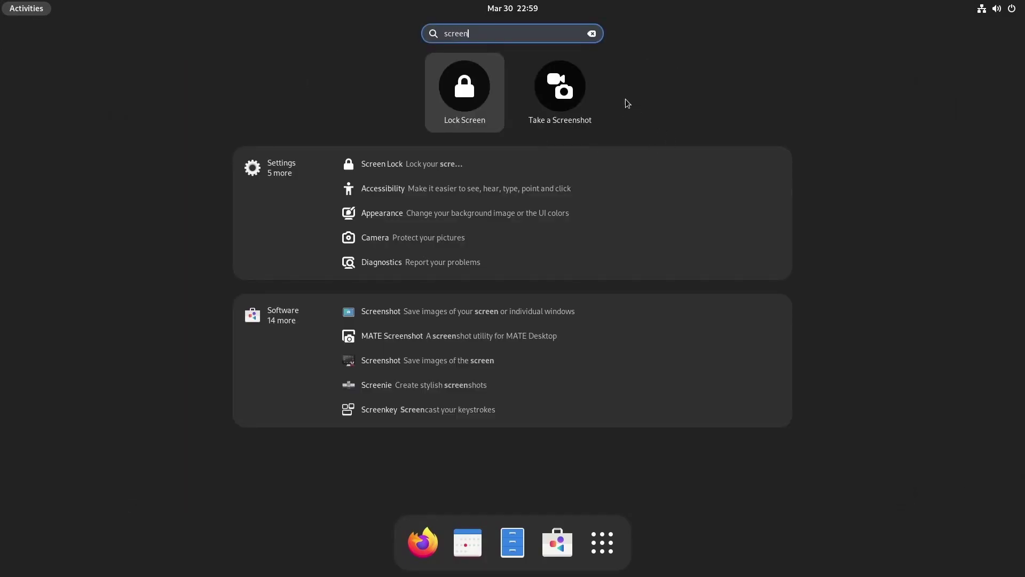
left_click(579, 92)
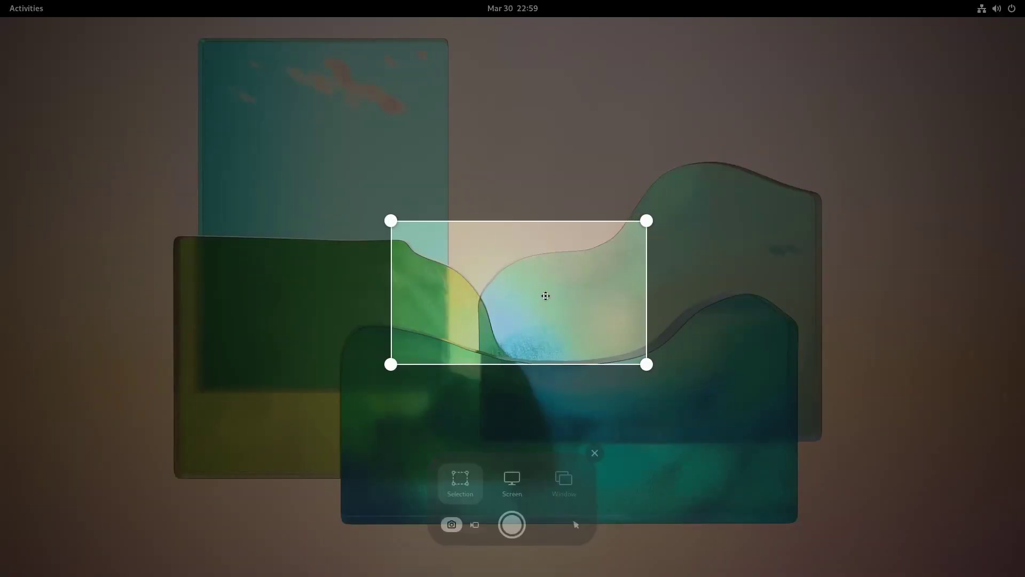
Nudge the capture area up, try Screen and screencast modes, then return to Selection screenshot
left_click_drag(545, 295, 556, 269)
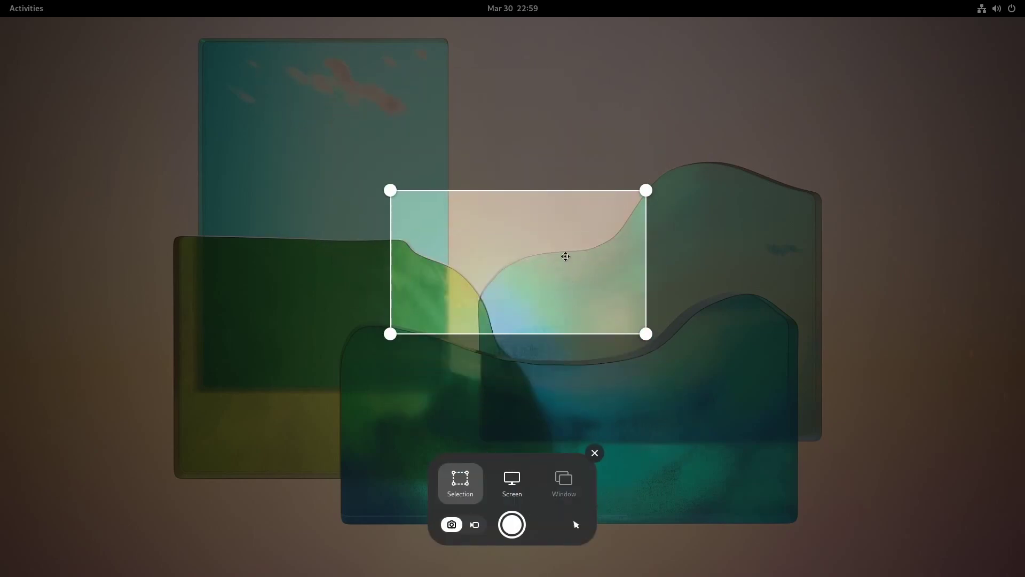
left_click(515, 483)
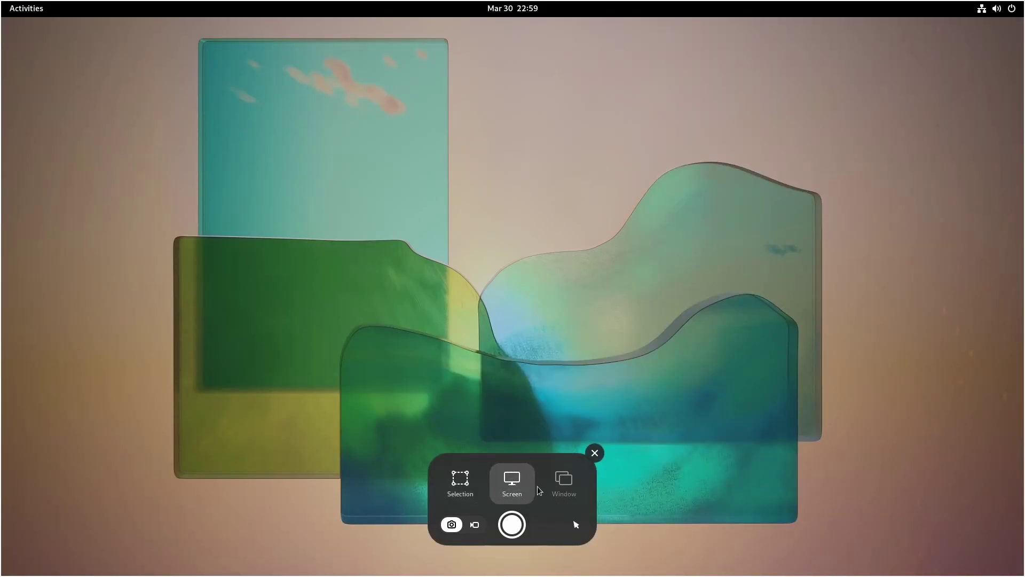
left_click(476, 525)
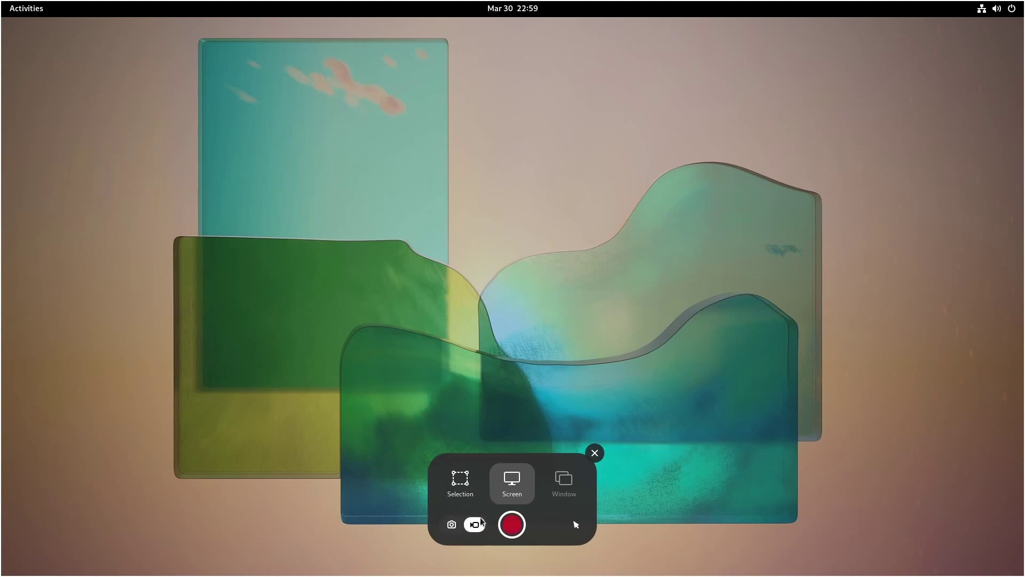
left_click(451, 524)
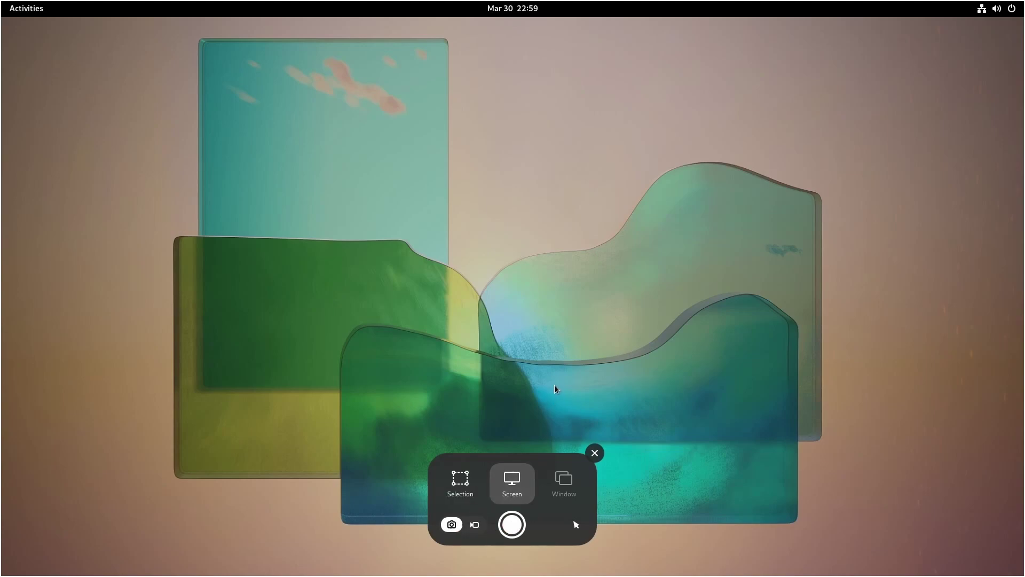
left_click(460, 484)
Capture a selection across the bottom edge, view the saved screenshot, then close Image Viewer
left_click_drag(579, 345, 579, 532)
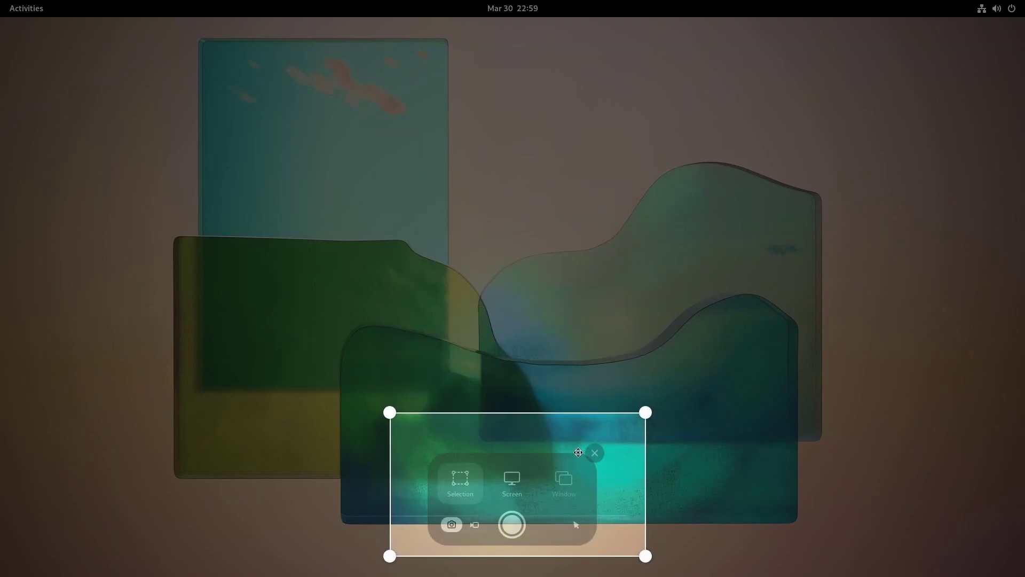
left_click(511, 529)
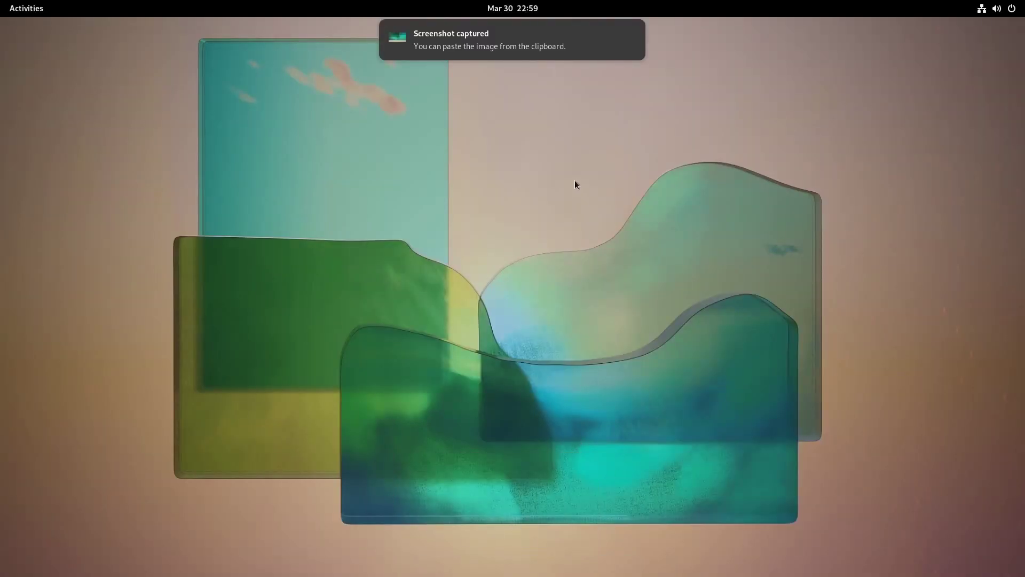
left_click(469, 47)
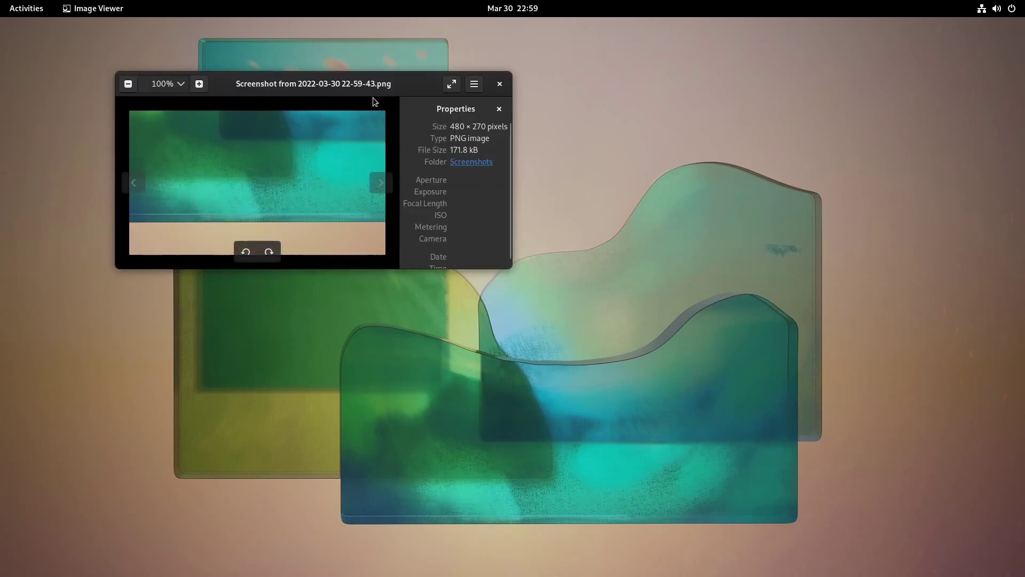
left_click_drag(694, 255, 938, 443)
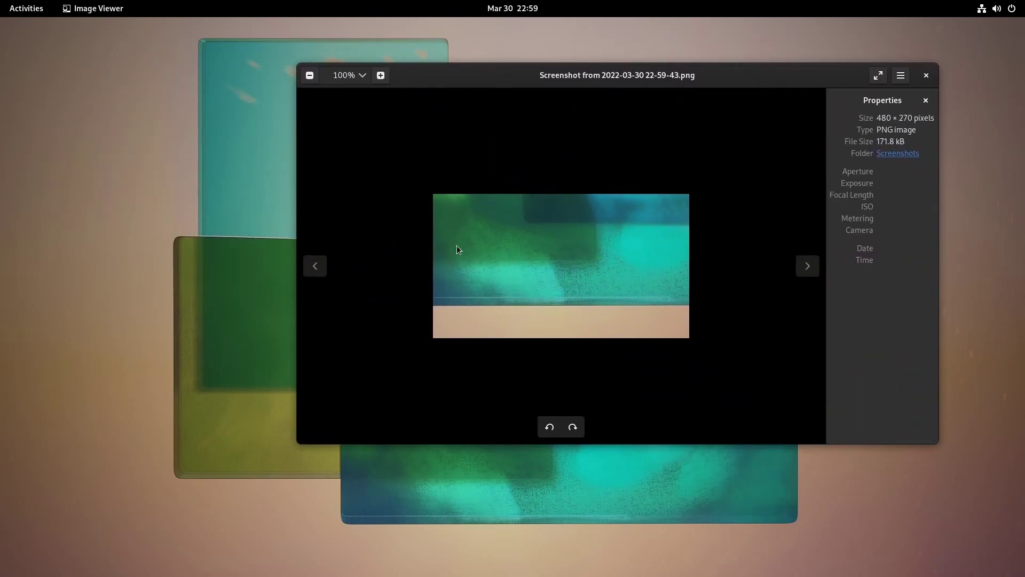
left_click(926, 75)
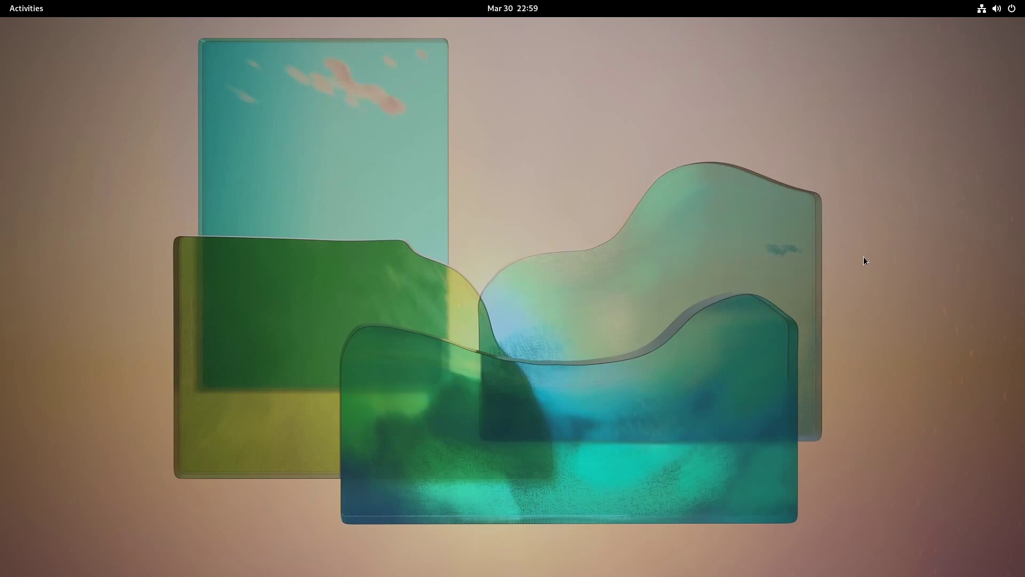
Launch Terminal by searching 'ter' in the Activities overview
key("super")
type("ter")
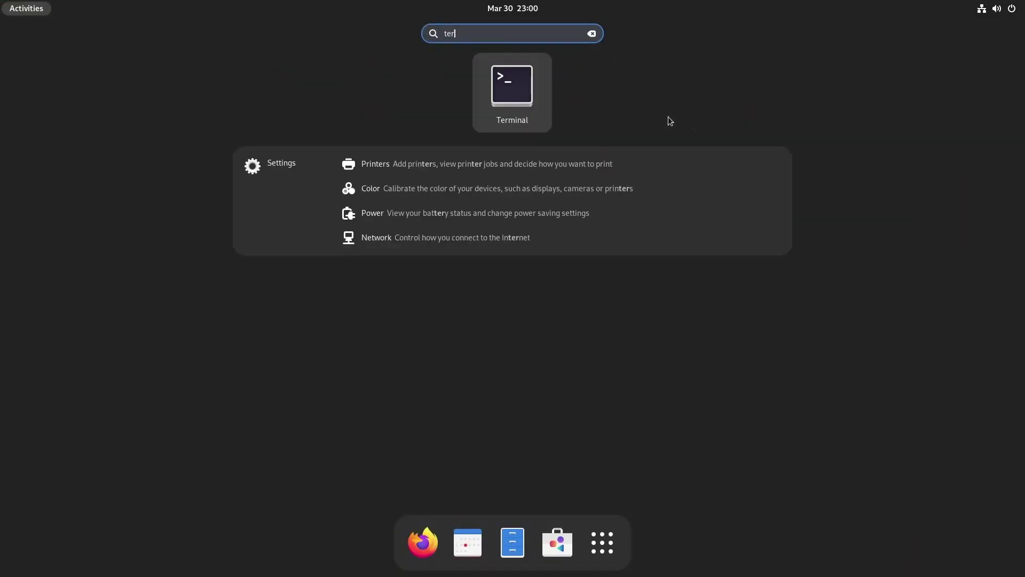
key("Return")
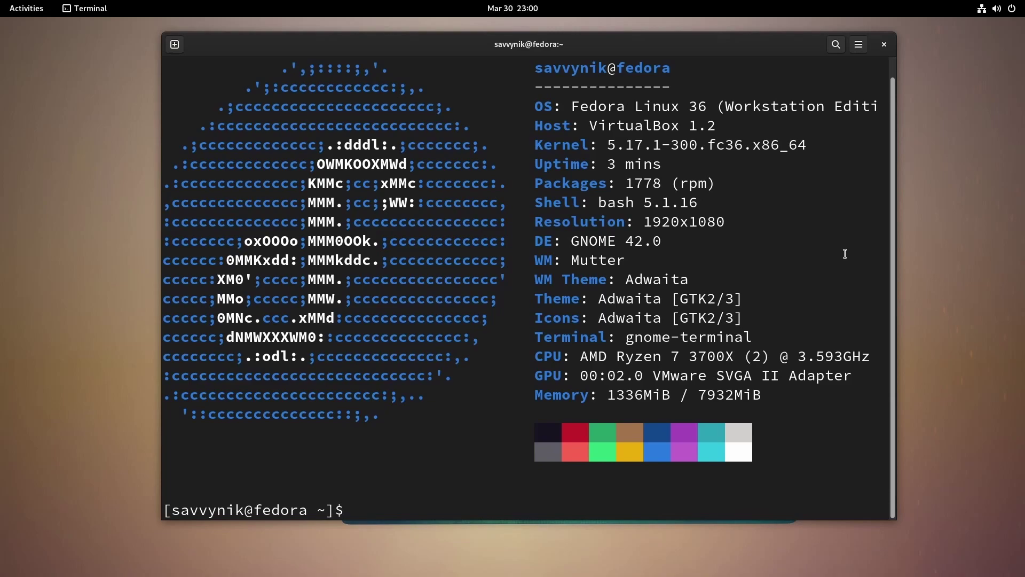
Highlight the Memory value in the neofetch output, deselect it, and close the terminal
left_click_drag(608, 400, 686, 410)
left_click(686, 410)
left_click(883, 44)
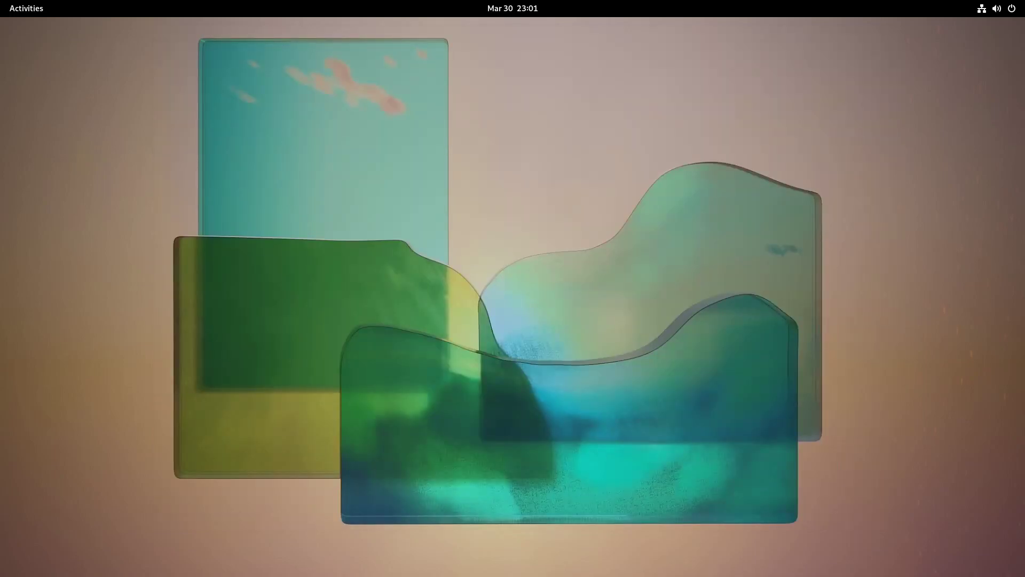